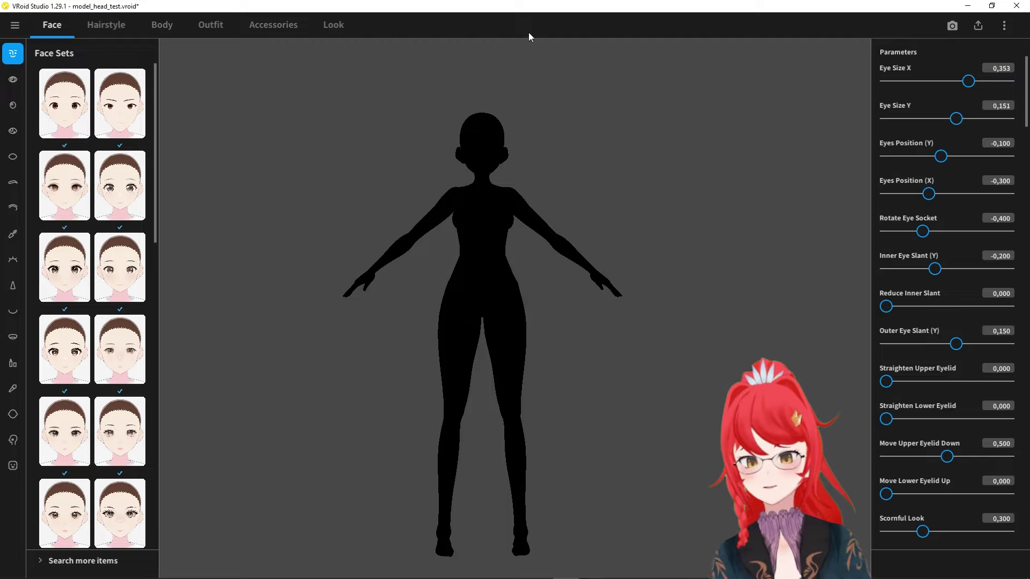
- Add the Cat Ears accessory to the avatar
left_click(282, 27)
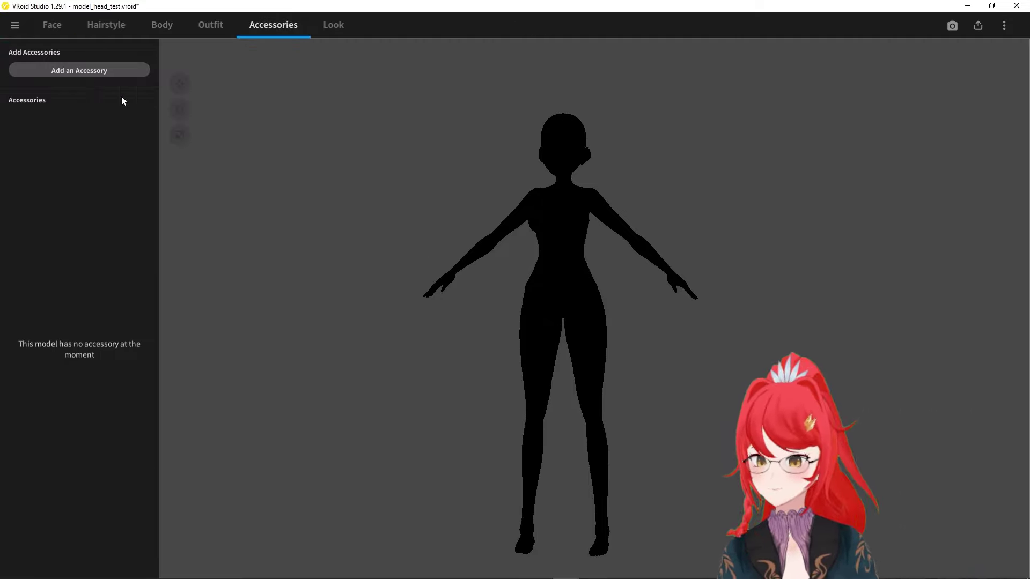
left_click(106, 75)
left_click(220, 74)
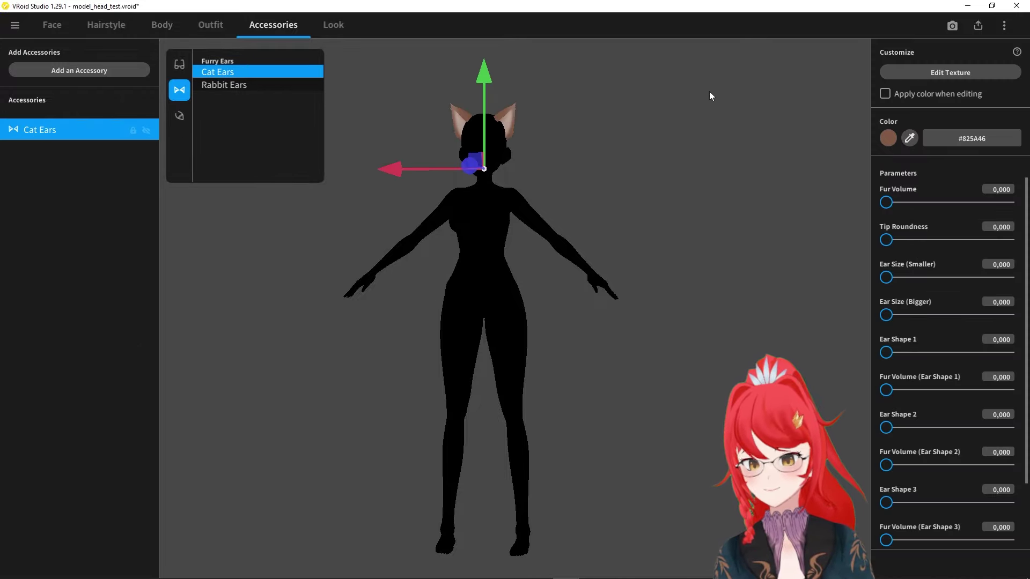
left_click(908, 139)
- Recolour the cat ears pink (#B6779A) and bring up the Export as VRM screen
left_click(888, 138)
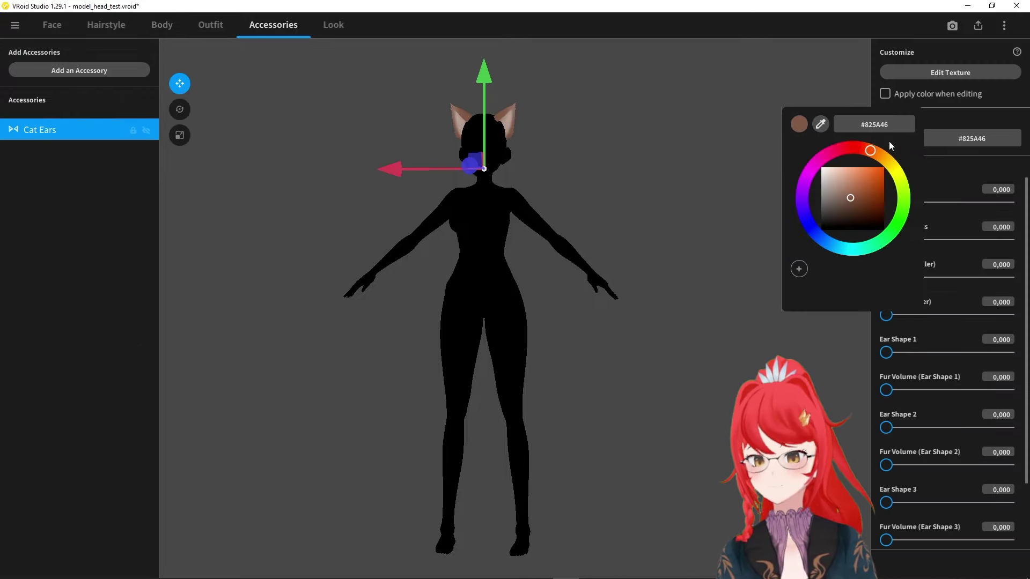
left_click(822, 158)
left_click(844, 185)
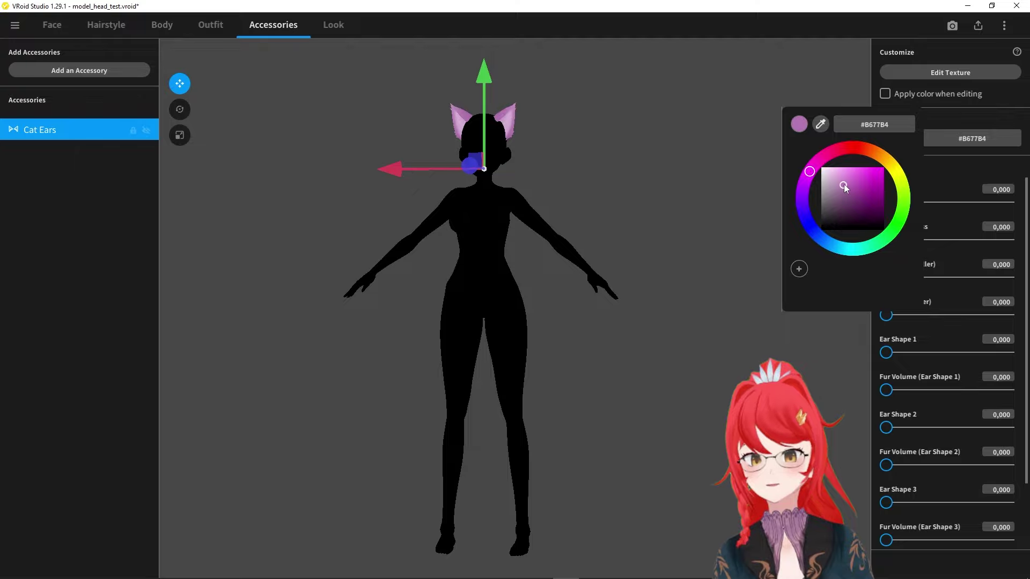
left_click_drag(811, 170, 824, 157)
left_click(925, 65)
left_click(971, 31)
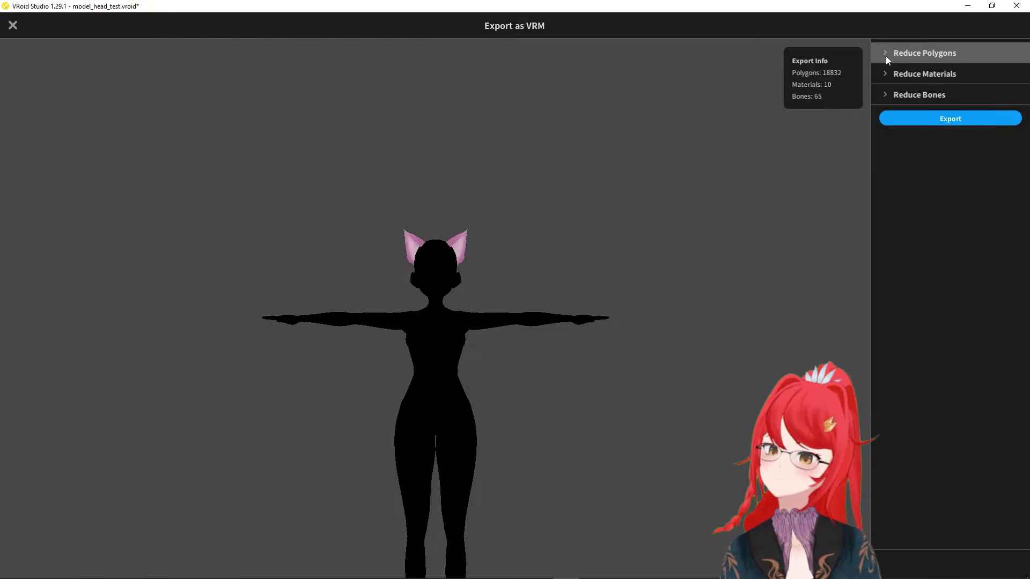
- Turn off Delete Transparent Meshes and Combine Hair Mesh, then start the VRM export
left_click(886, 55)
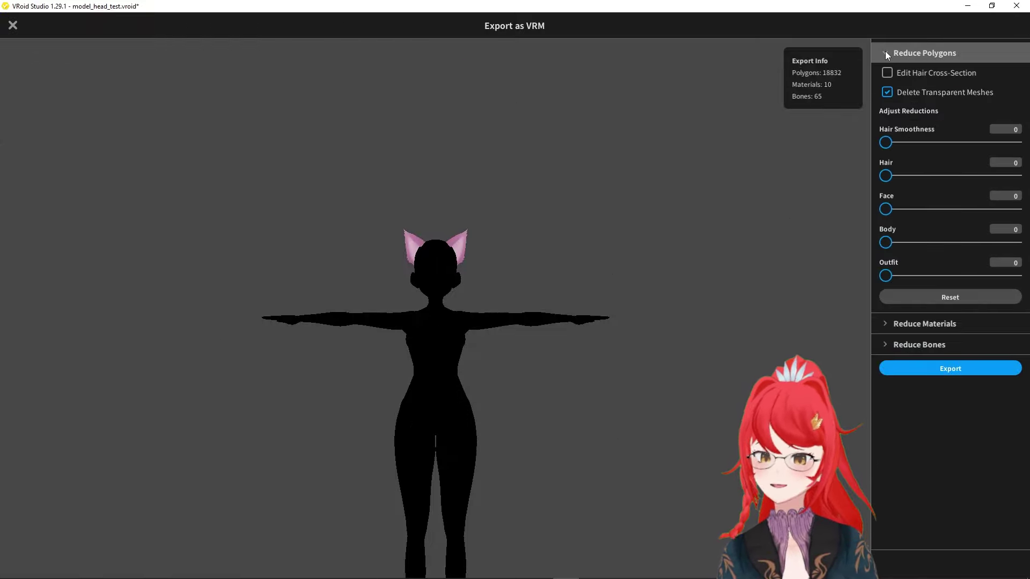
left_click(887, 93)
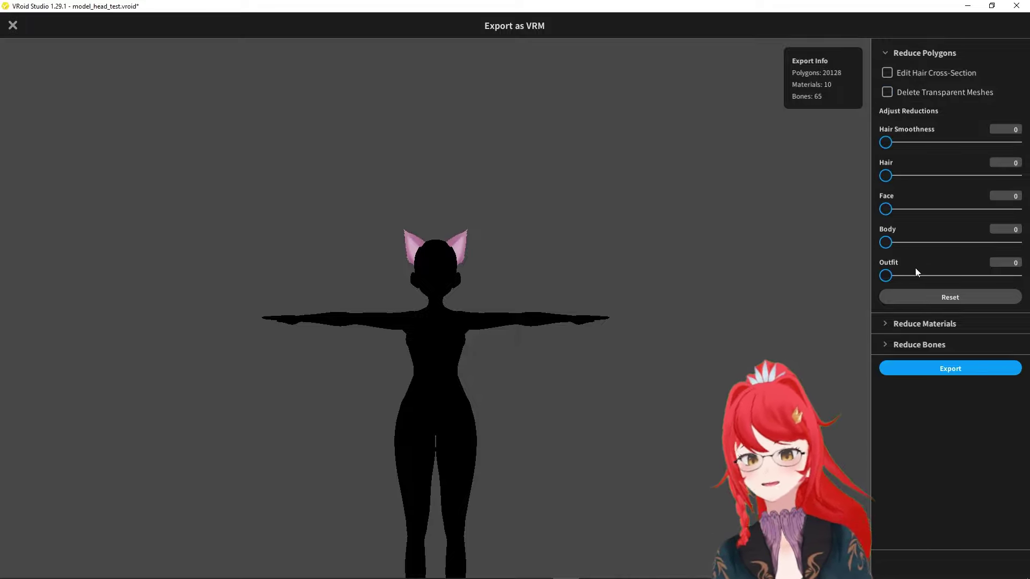
left_click(886, 323)
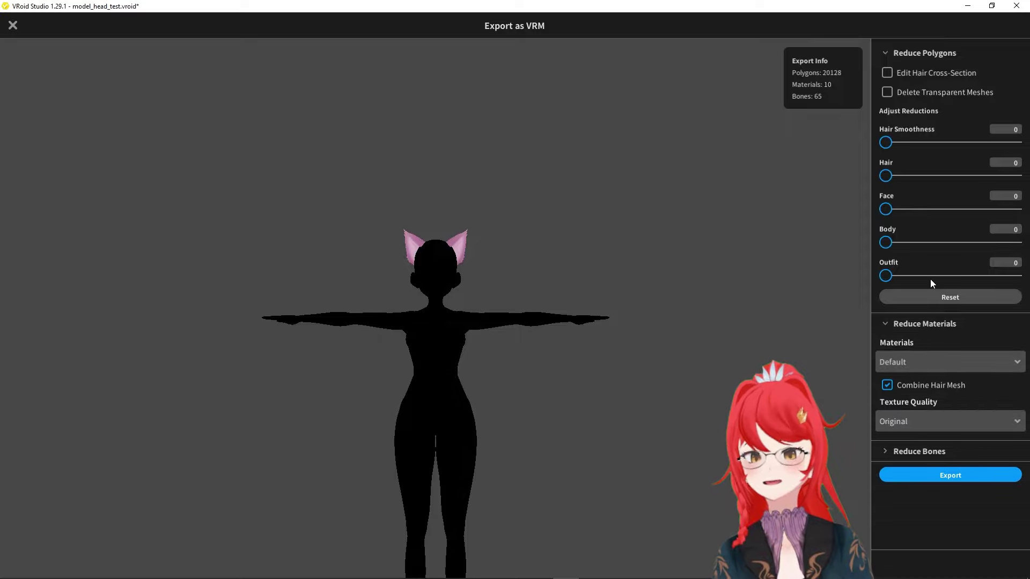
left_click(890, 385)
left_click(950, 476)
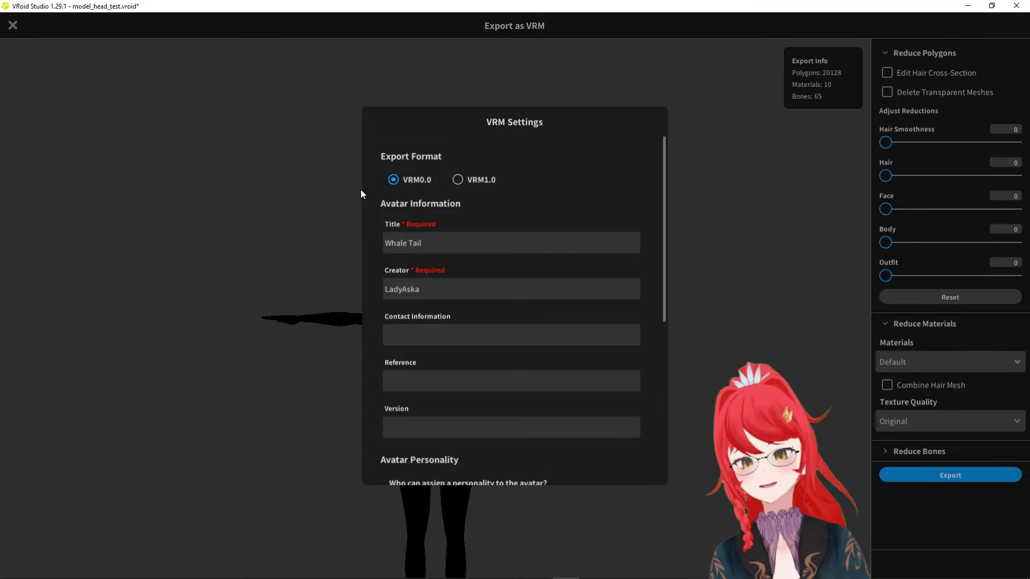
- Set the avatar title to 'Animal ears' and export the VRM file
left_click(439, 241)
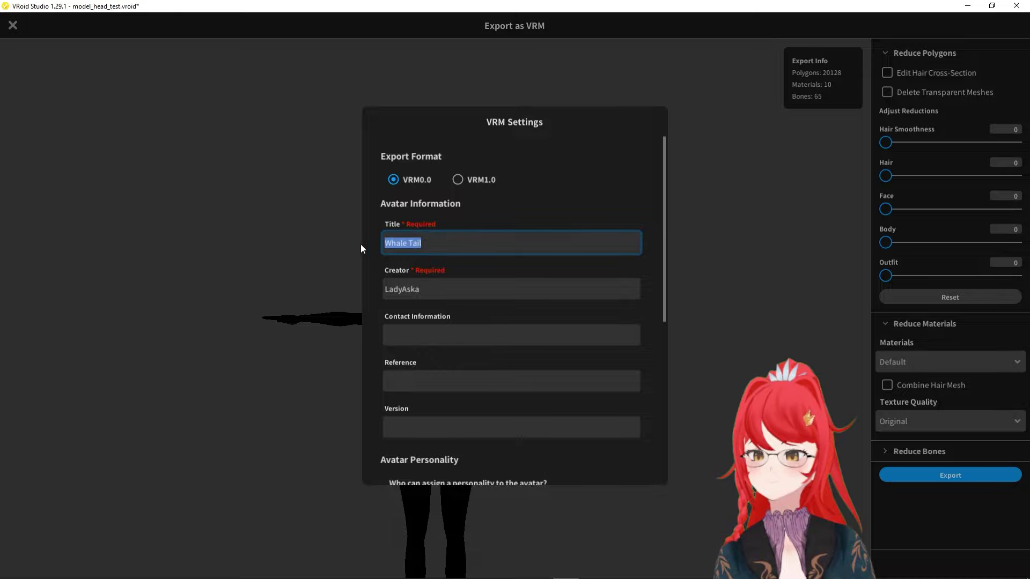
key("BackSpace")
type("A")
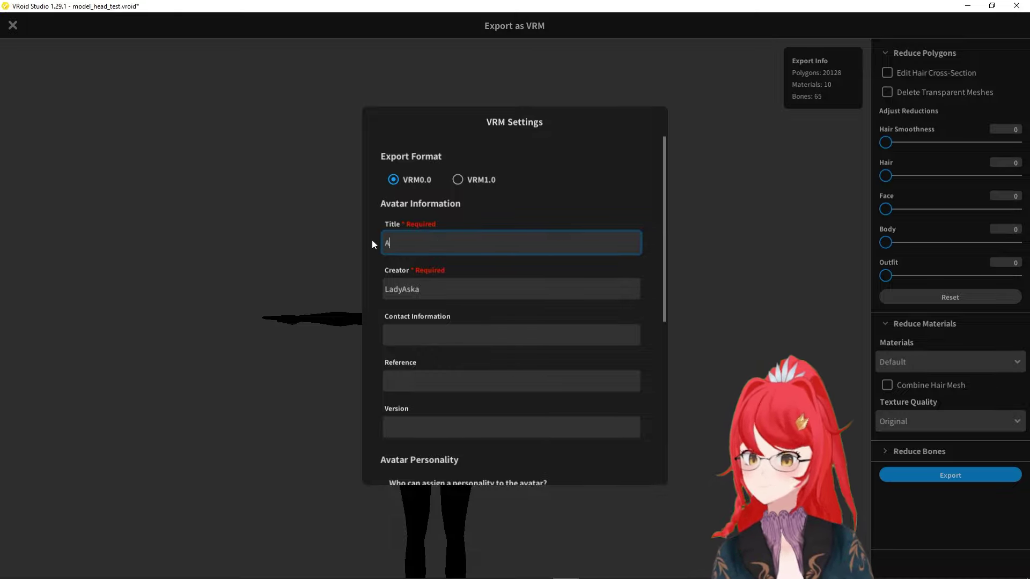
type("nuimal ears")
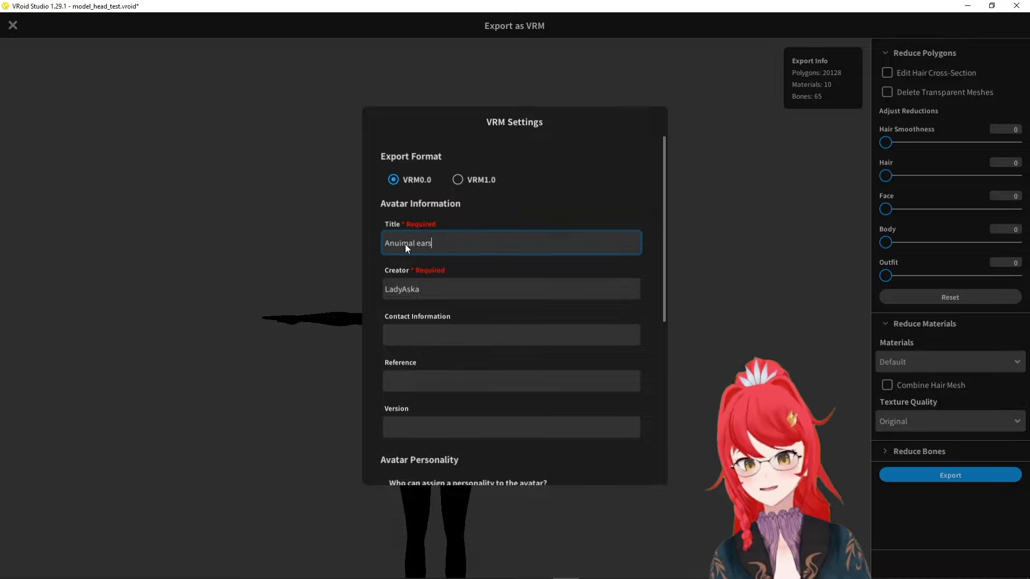
left_click(399, 244)
key("BackSpace")
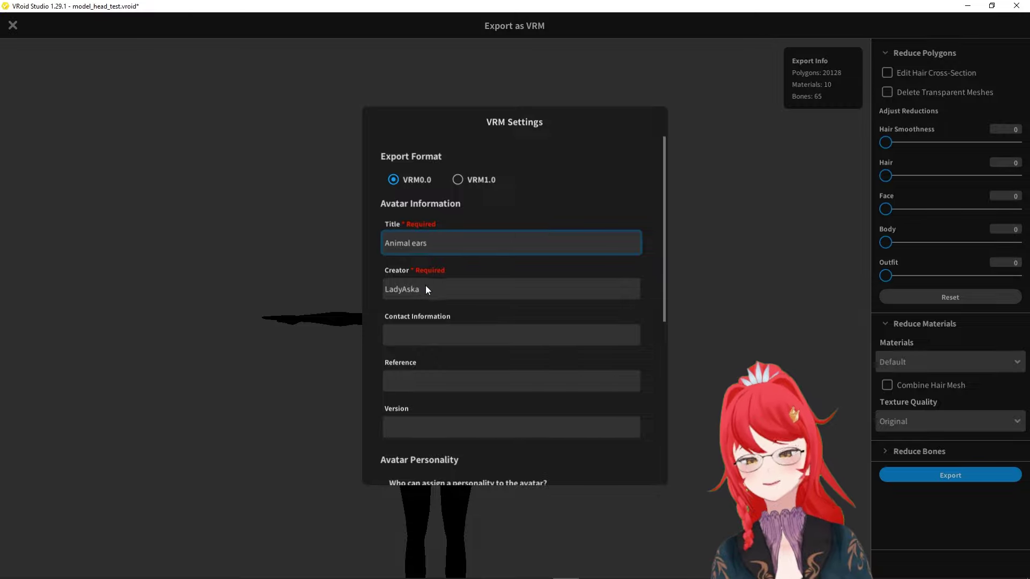
scroll(513, 339, "down", 3)
scroll(514, 341, "down", 3)
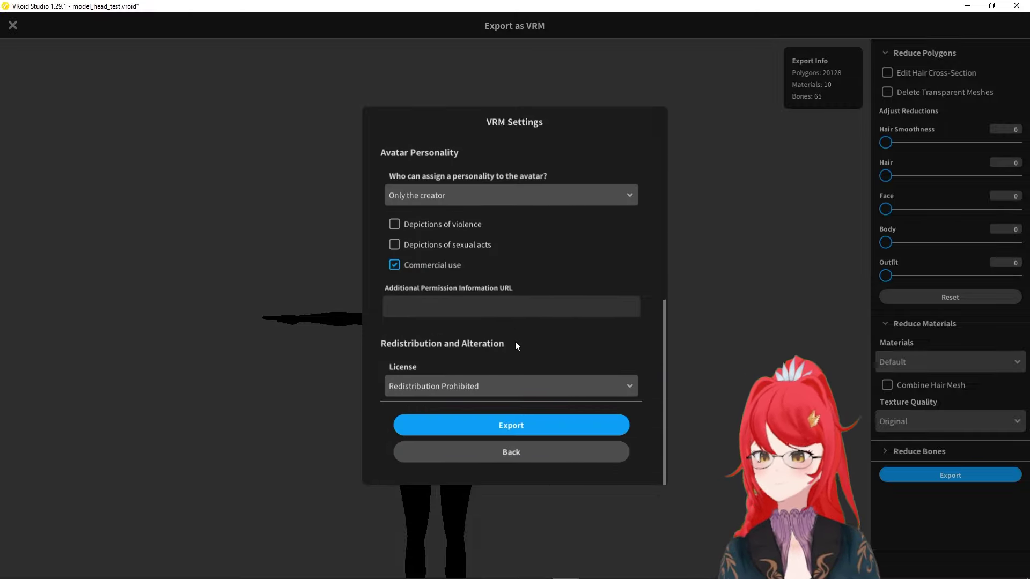
left_click(504, 424)
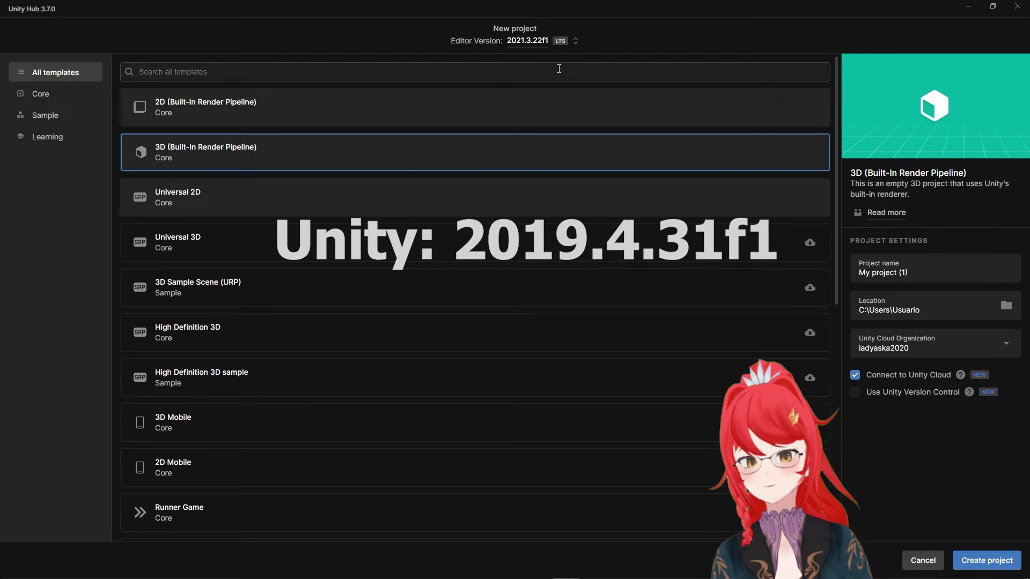
- Create a 3D (Built-In Render Pipeline) project using editor version 2019.4.31f1
left_click(577, 43)
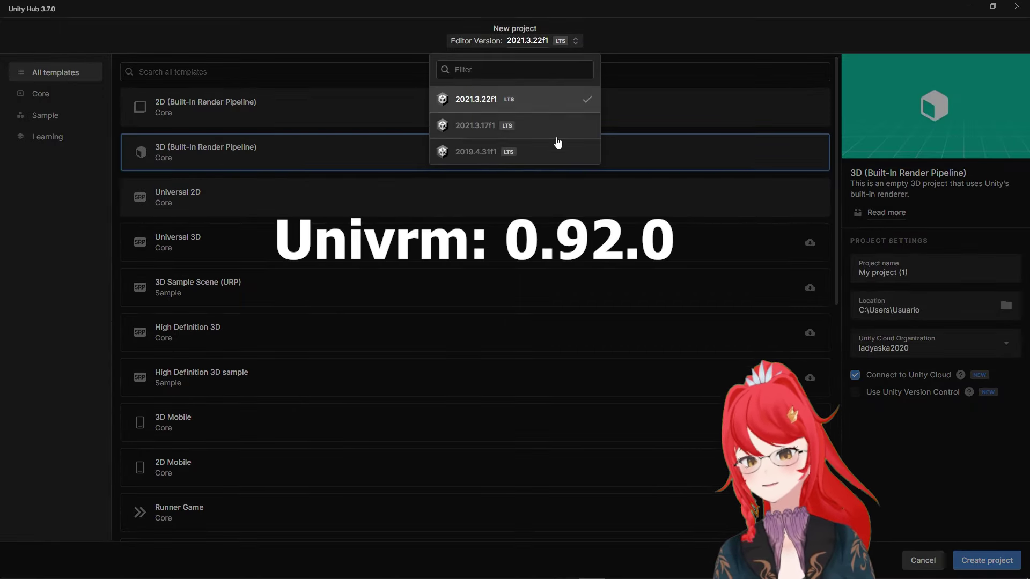
left_click(480, 159)
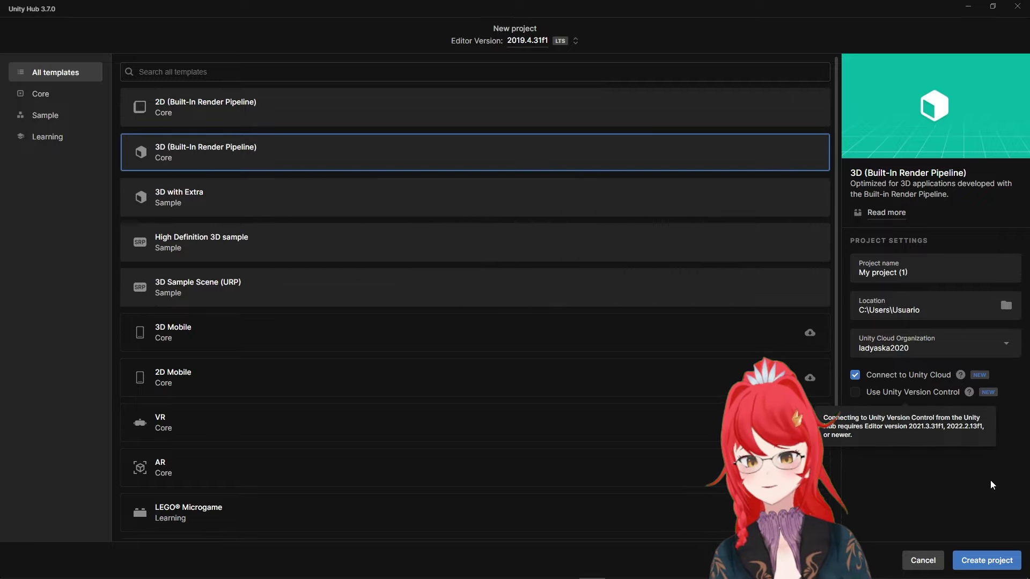
left_click(990, 566)
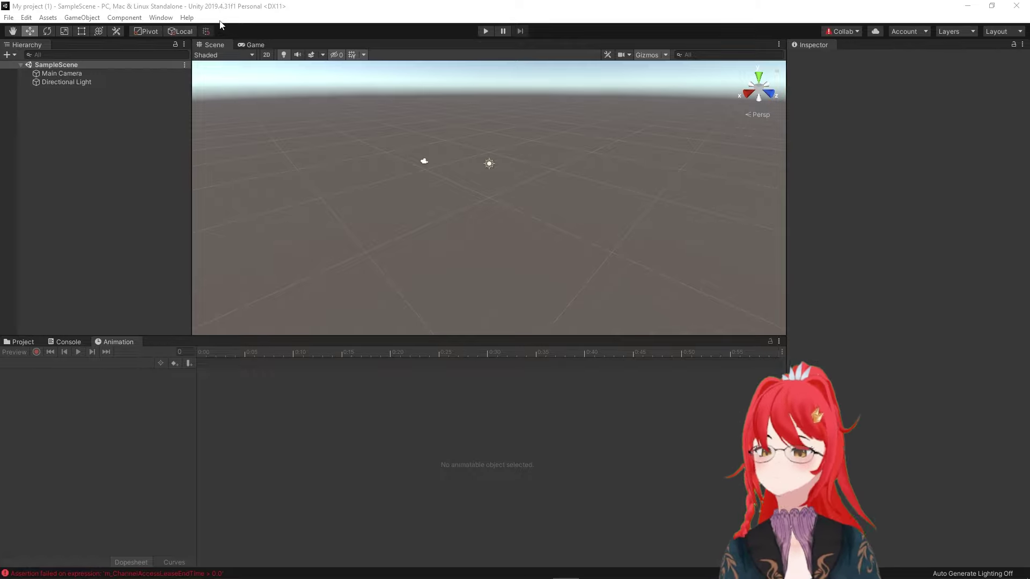
- Import the UniVRM-0.92.0 and VSF SDK custom packages into the project
left_click(47, 18)
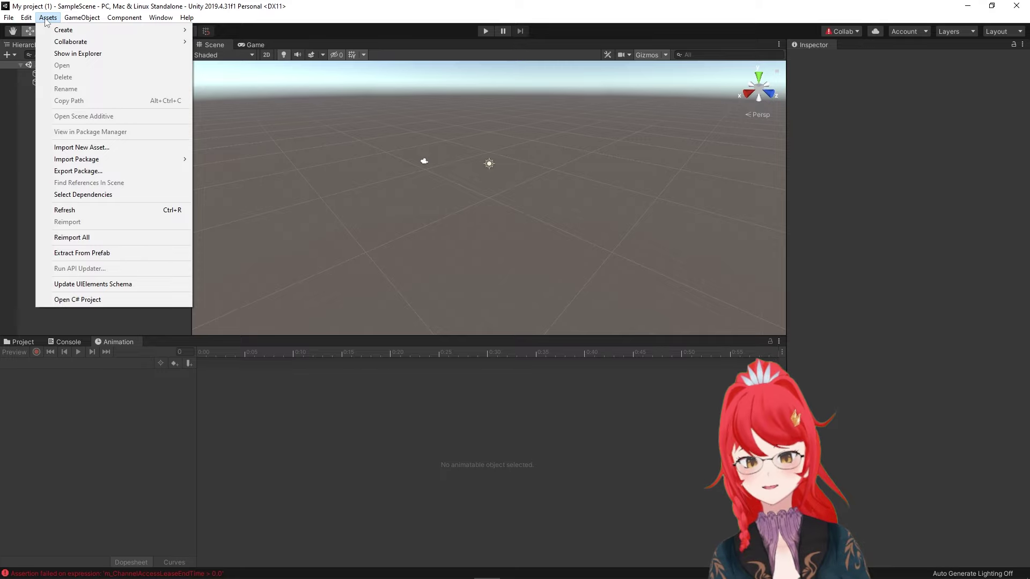
mouse_move(95, 161)
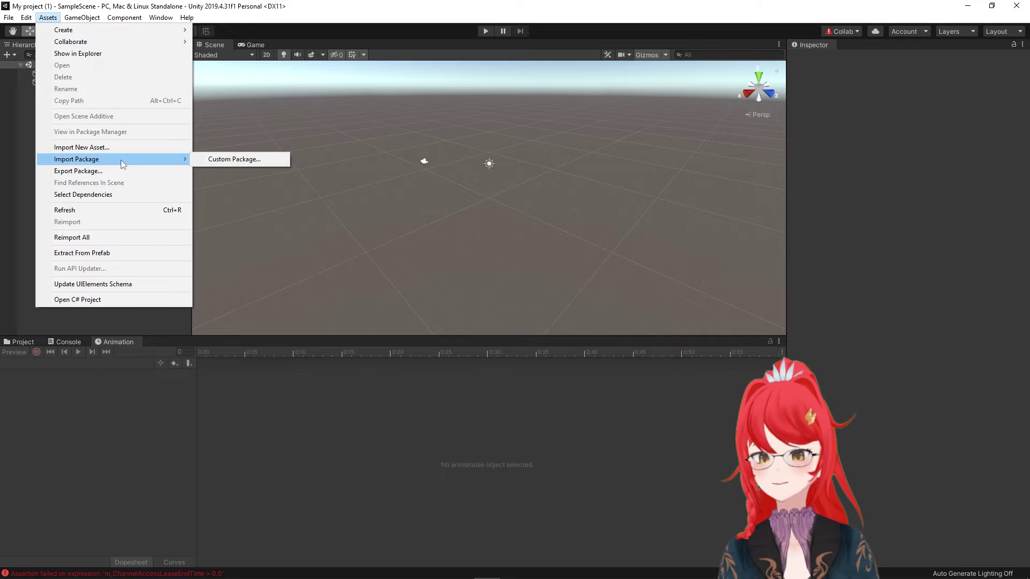
left_click(254, 160)
left_click(196, 244)
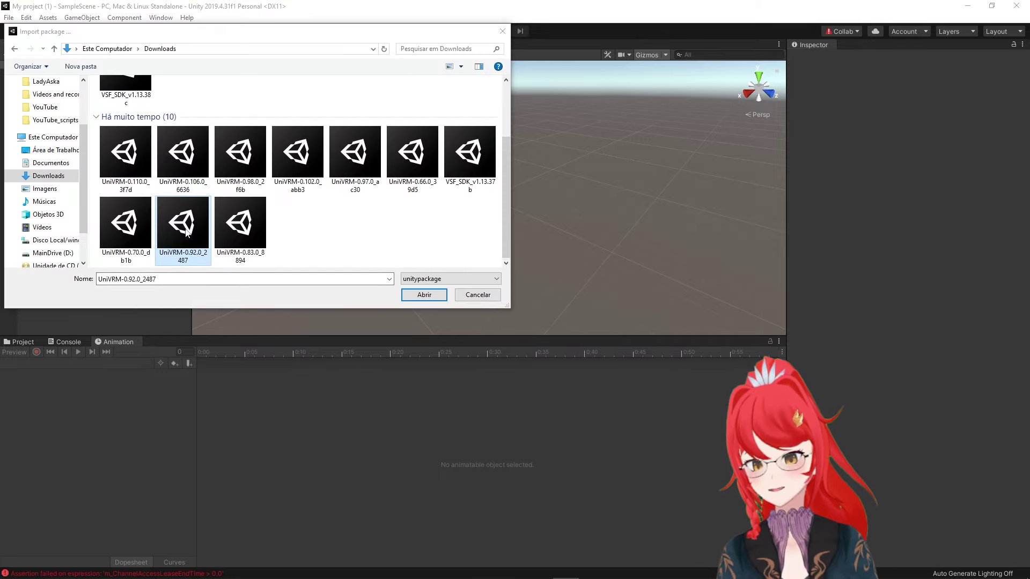
left_click(411, 297)
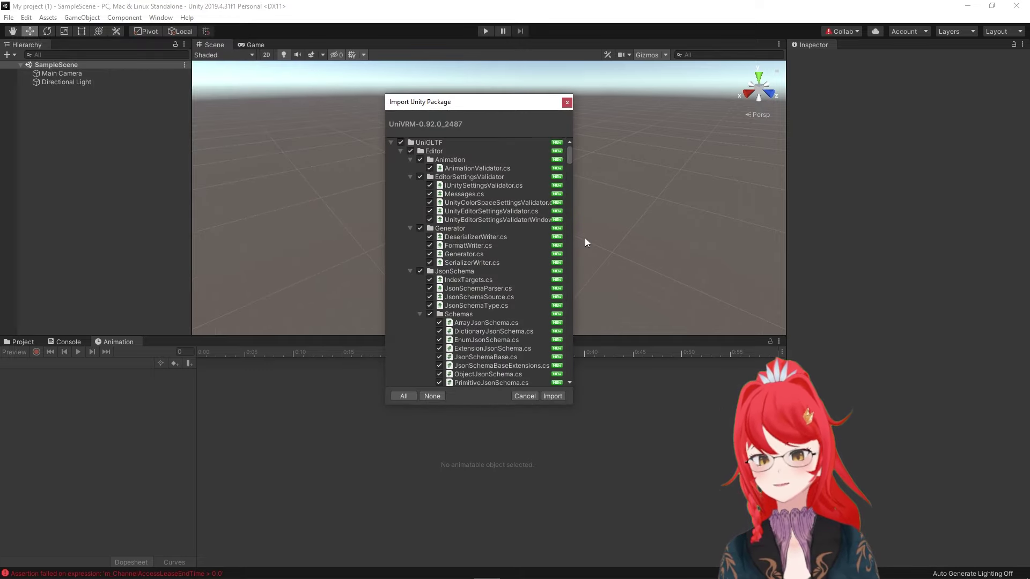
left_click(559, 398)
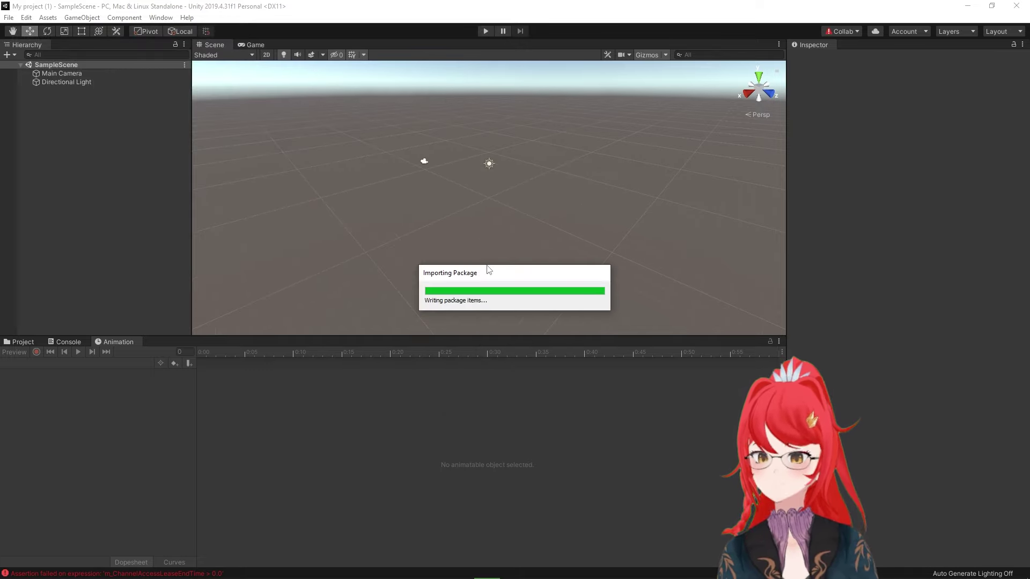
left_click(48, 17)
left_click(216, 159)
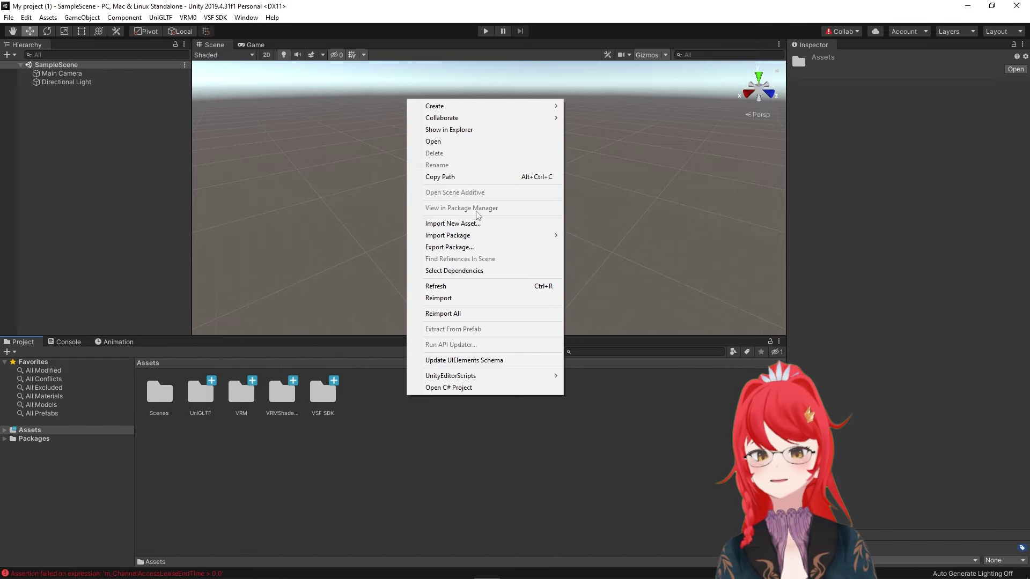
- Create a new folder in Assets named 'animal ears_animation'
mouse_move(434, 105)
left_click(586, 122)
type("animal ears_animation")
key("Return")
key("alt+Tab")
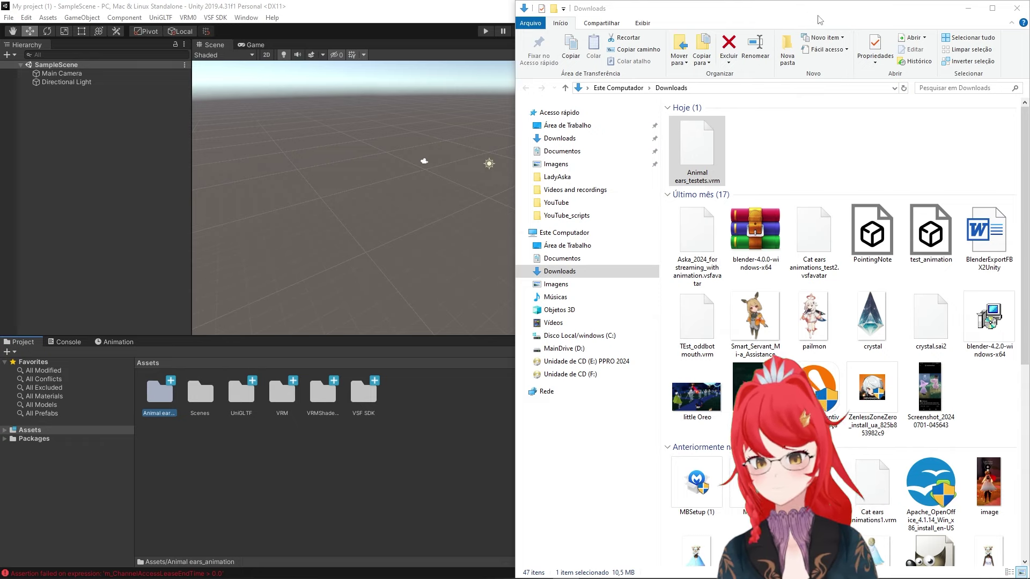
- Drag the exported Animal ears VRM from Downloads into the Animal ears_animation folder to import it
left_click_drag(616, 8, 250, 8)
left_click(255, 326)
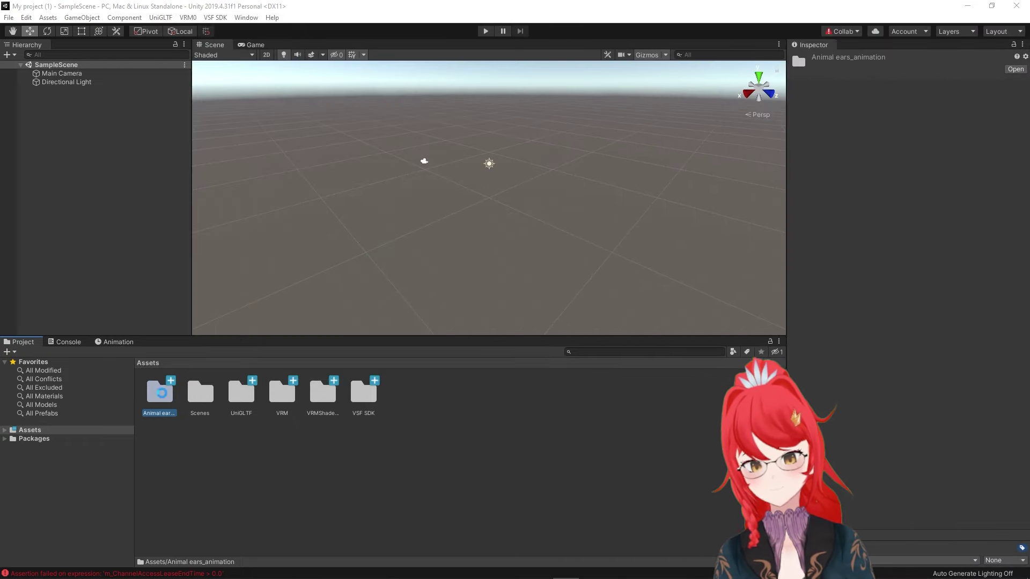
double_click(162, 395)
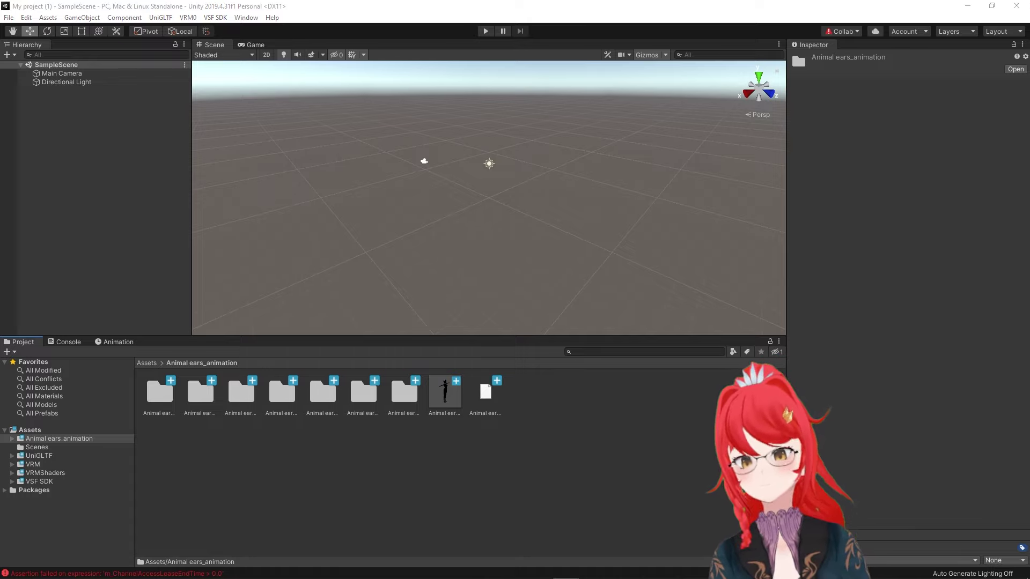
left_click(147, 363)
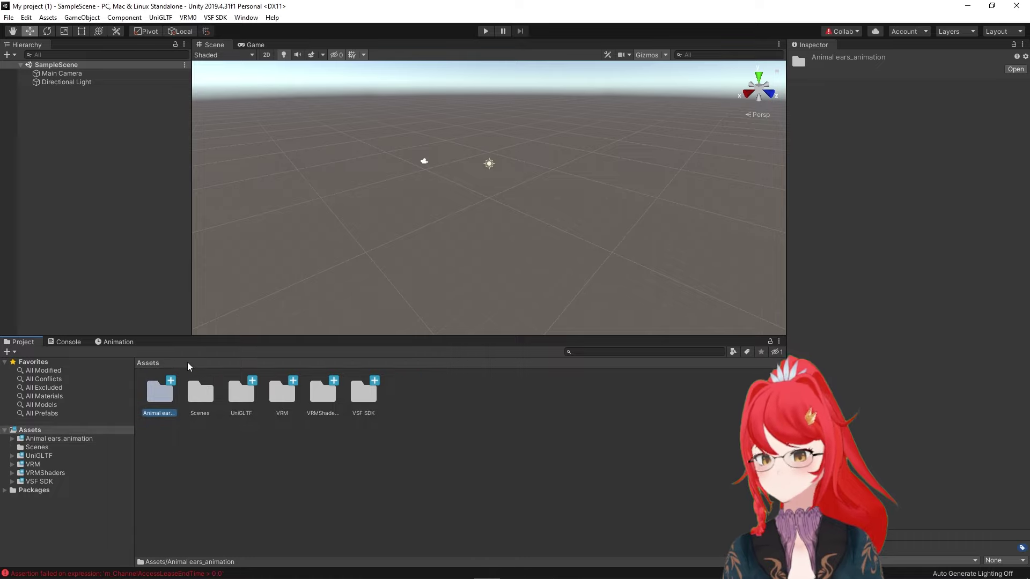
- Reopen Animal ears_animation to view its seven generated folders, avatar prefab and VRM file
double_click(160, 398)
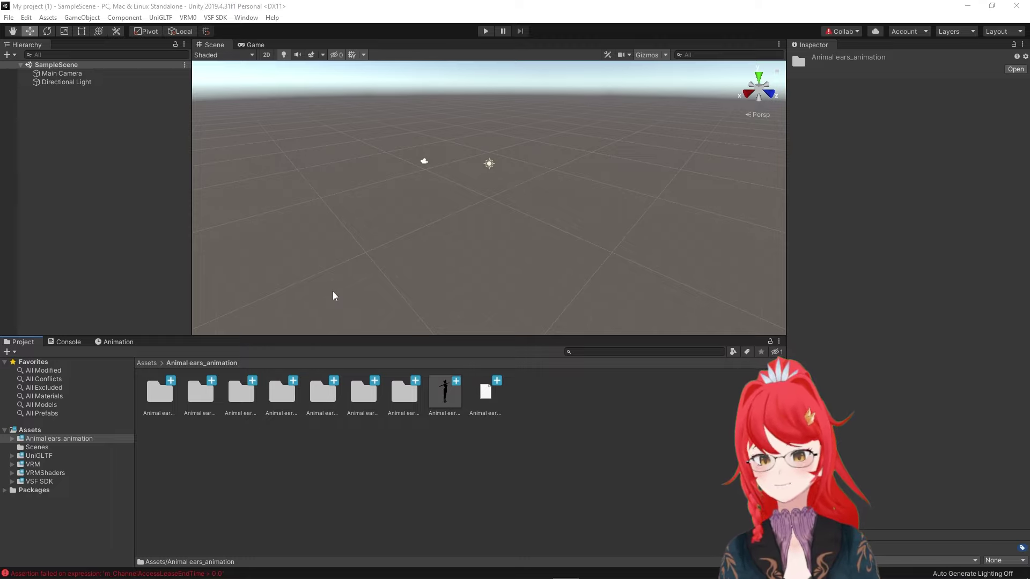
- Place the Animal ears avatar prefab into the scene
left_click(446, 394)
left_click_drag(443, 393, 134, 123)
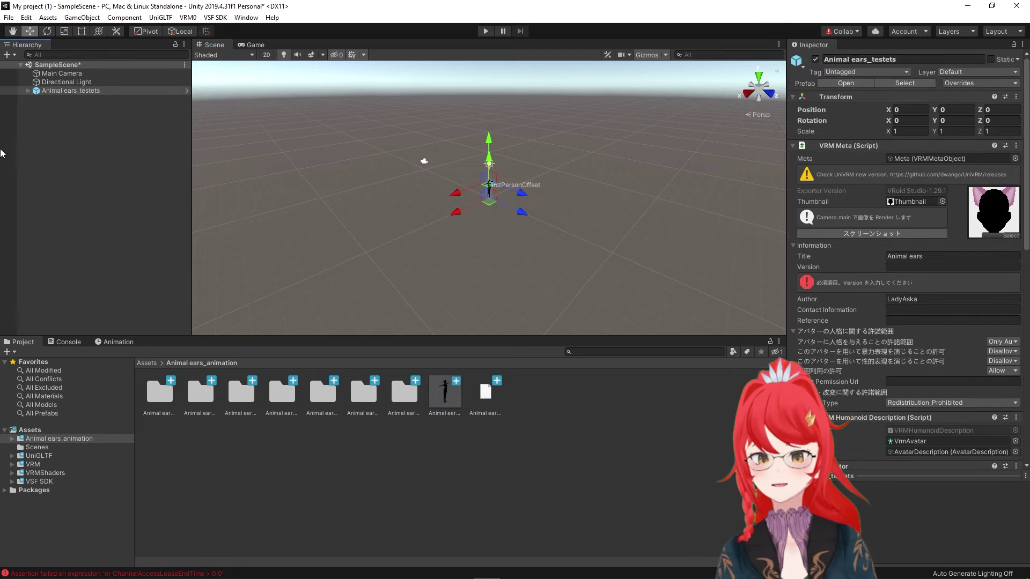
scroll(508, 143, "up", 3)
scroll(508, 143, "up", 5)
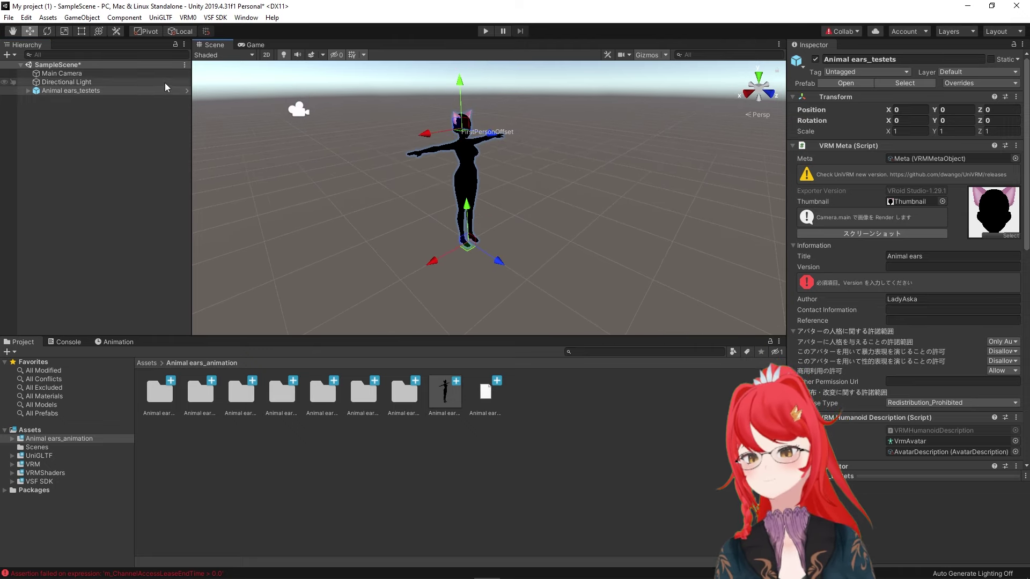
- Open the prefab for editing, face the character, and select through the J_Opt_L/R_CatEar bones
left_click(187, 90)
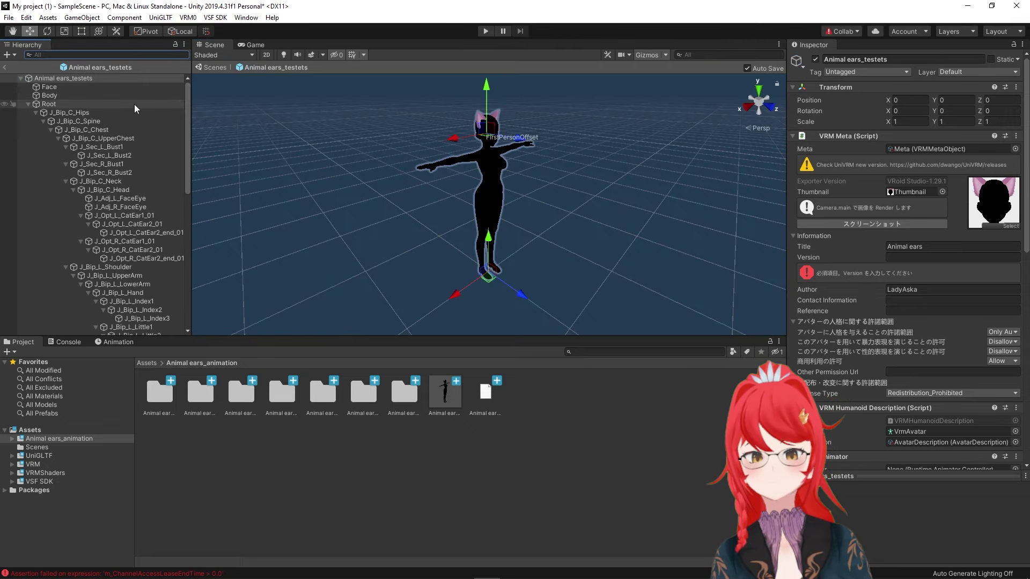
middle_click_drag(618, 203, 571, 207)
left_click_drag(571, 206, 408, 185, "alt")
scroll(129, 177, "down", 3)
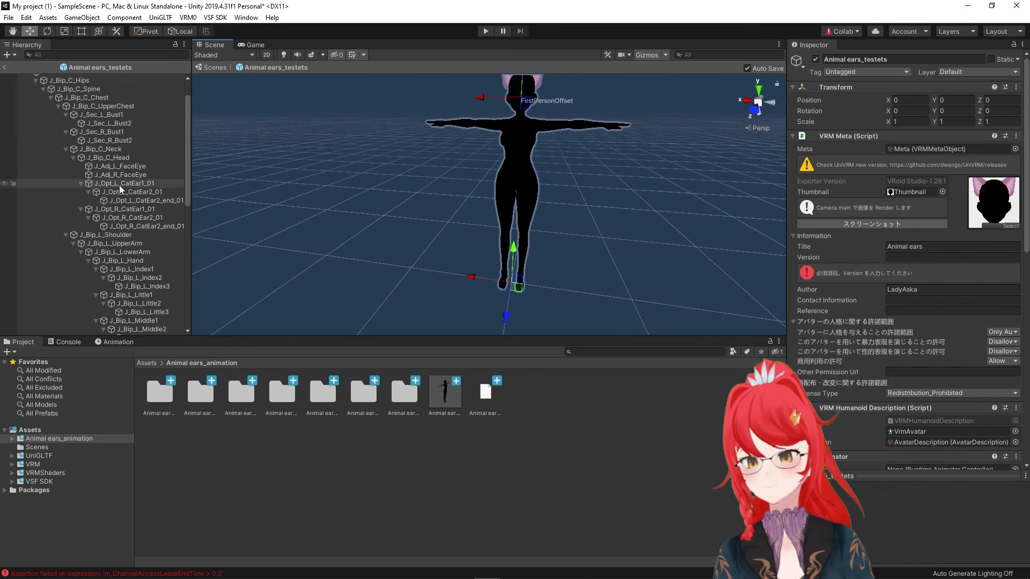
left_click(107, 185)
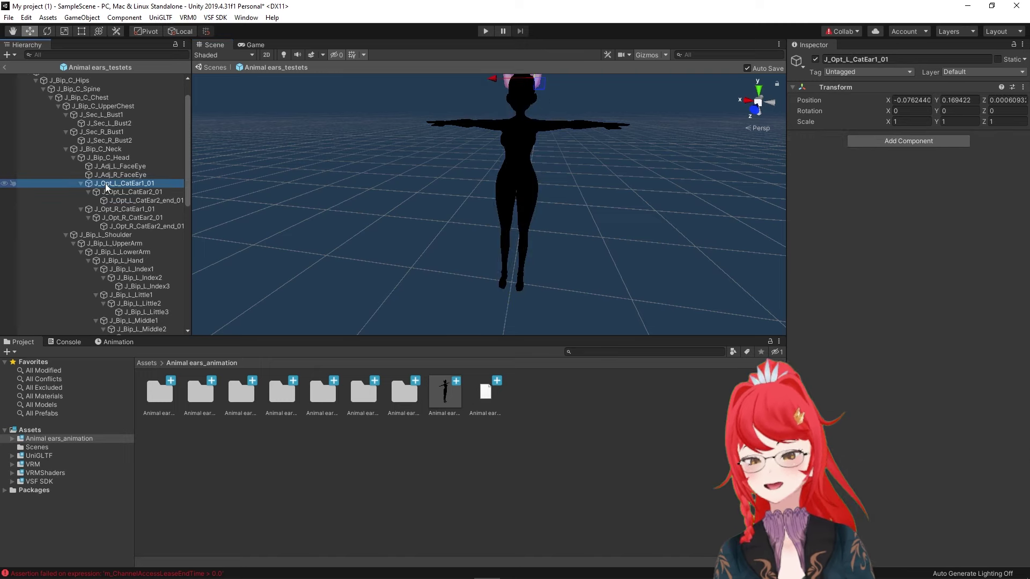
left_click(129, 192)
left_click(132, 209)
left_click(134, 218)
scroll(451, 154, "down", 3)
left_click_drag(451, 154, 483, 172, "alt")
scroll(483, 173, "down", 2)
left_click(29, 430)
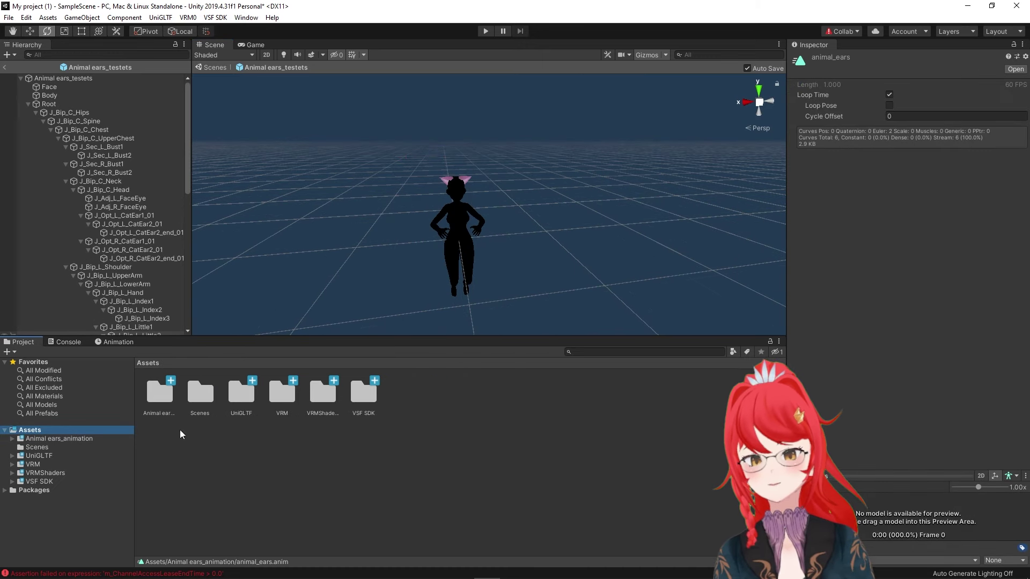
right_click(429, 392)
mouse_move(558, 98)
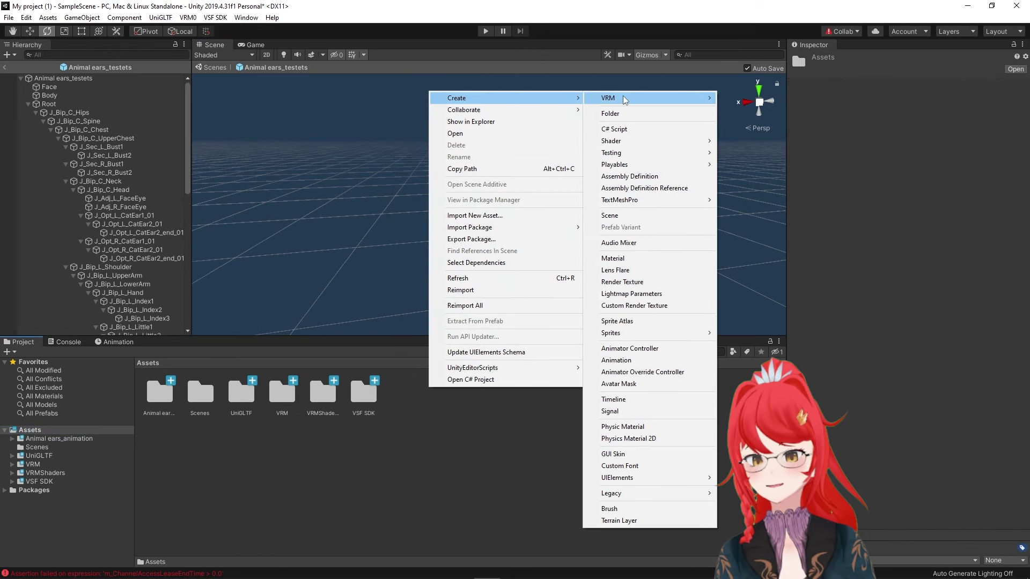
mouse_move(627, 102)
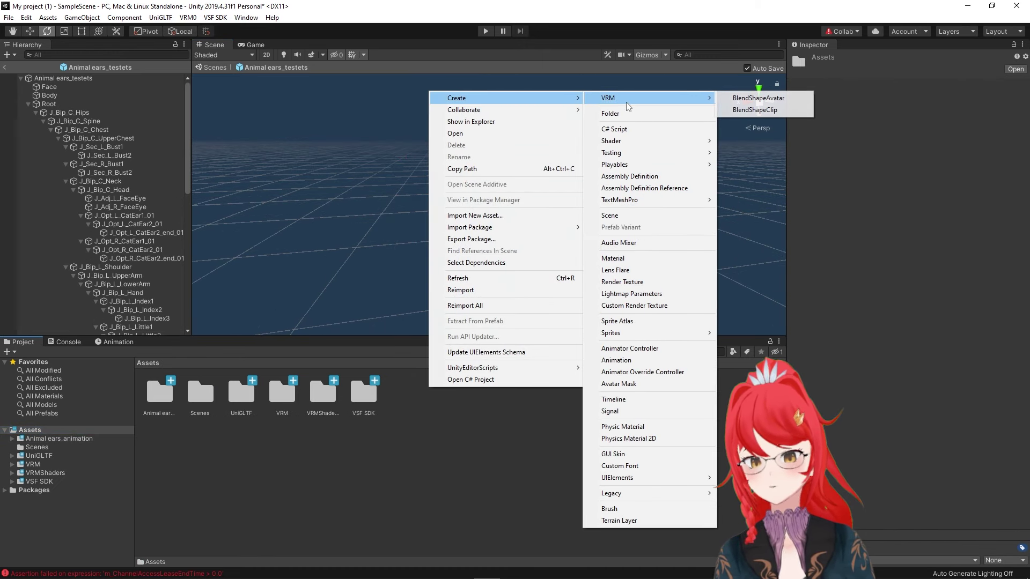
left_click(624, 349)
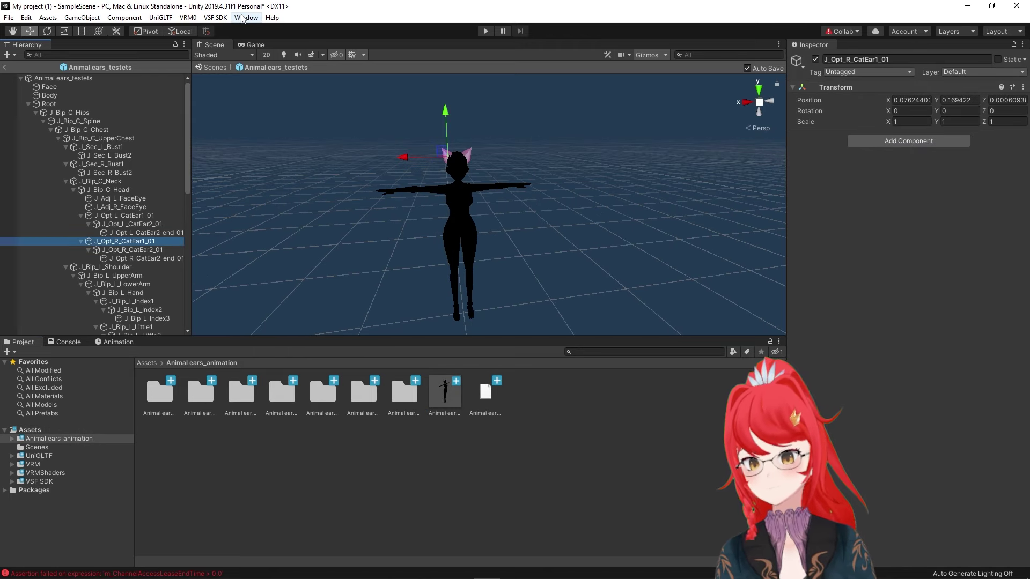
left_click(243, 20)
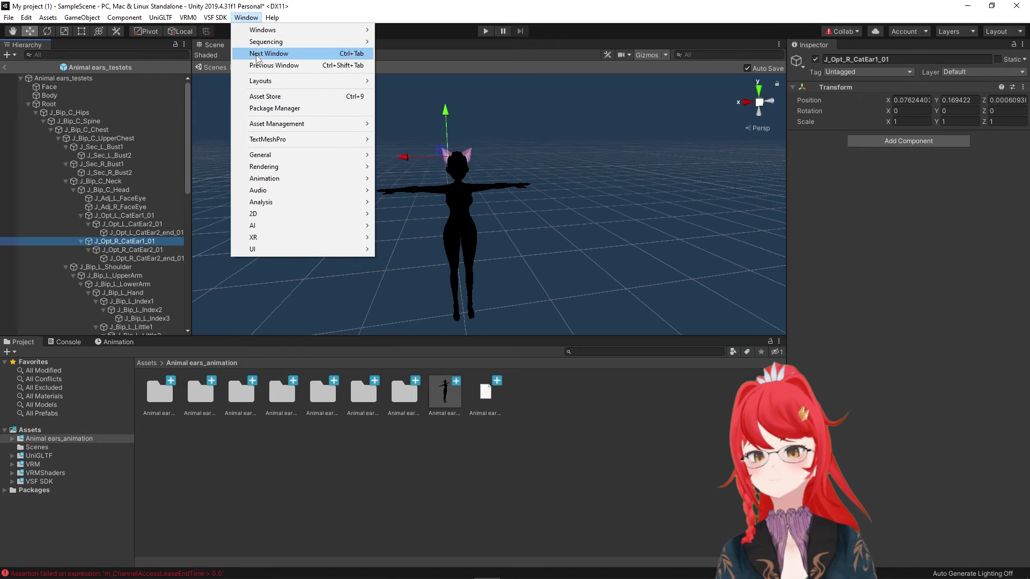
mouse_move(322, 179)
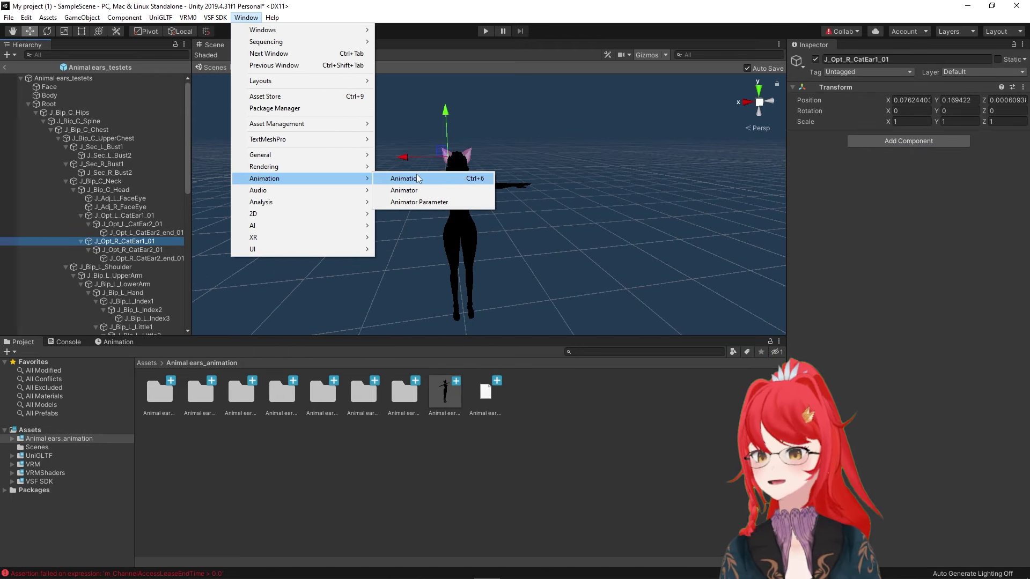
left_click(375, 5)
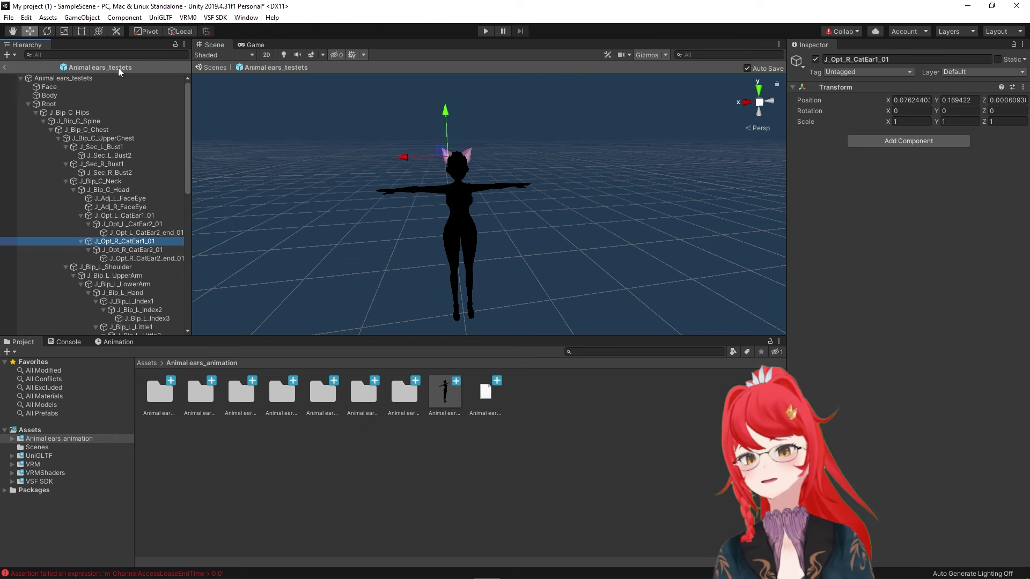
left_click(119, 77)
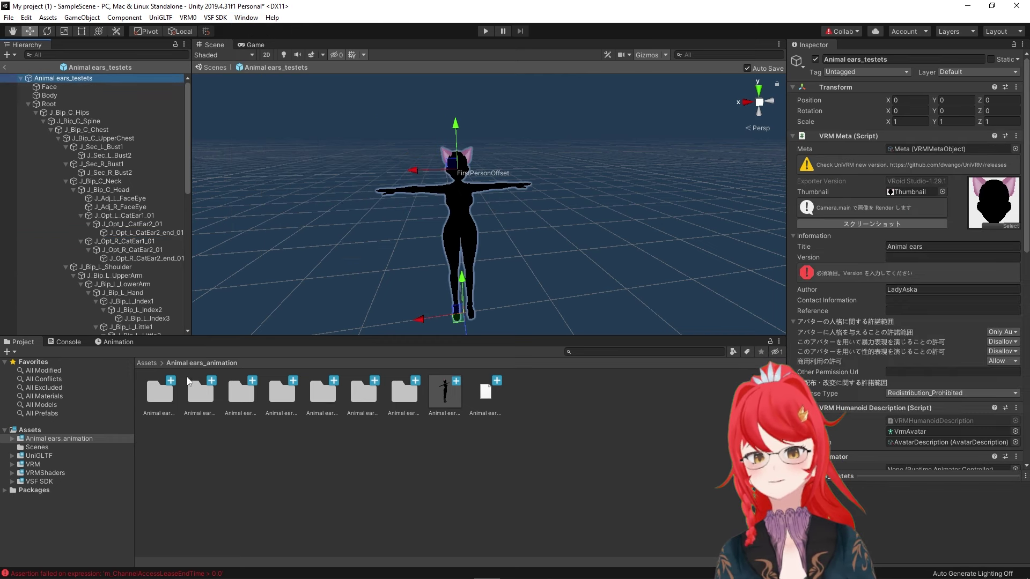
- Create an animal_ears clip in the Animation panel, enable recording, and select J_Opt_L_CatEar1_01
left_click(119, 342)
left_click(470, 477)
type("ani")
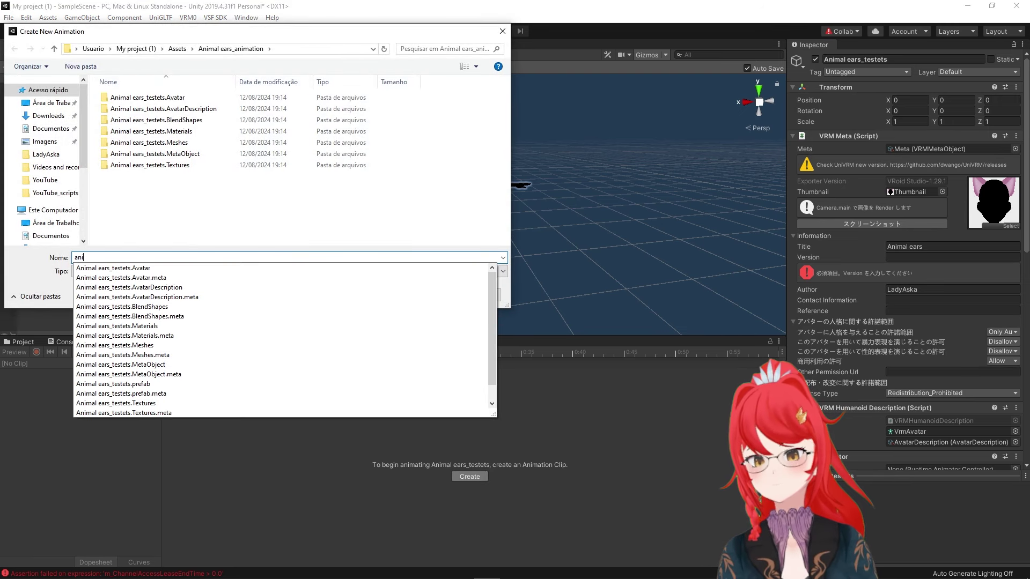
type("mal_e")
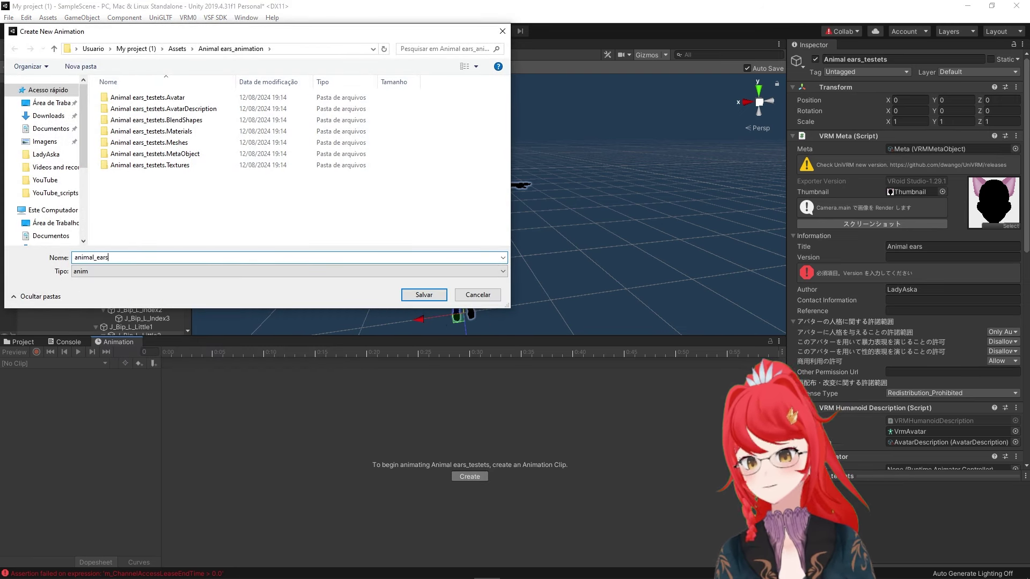
type("ars")
key("Return")
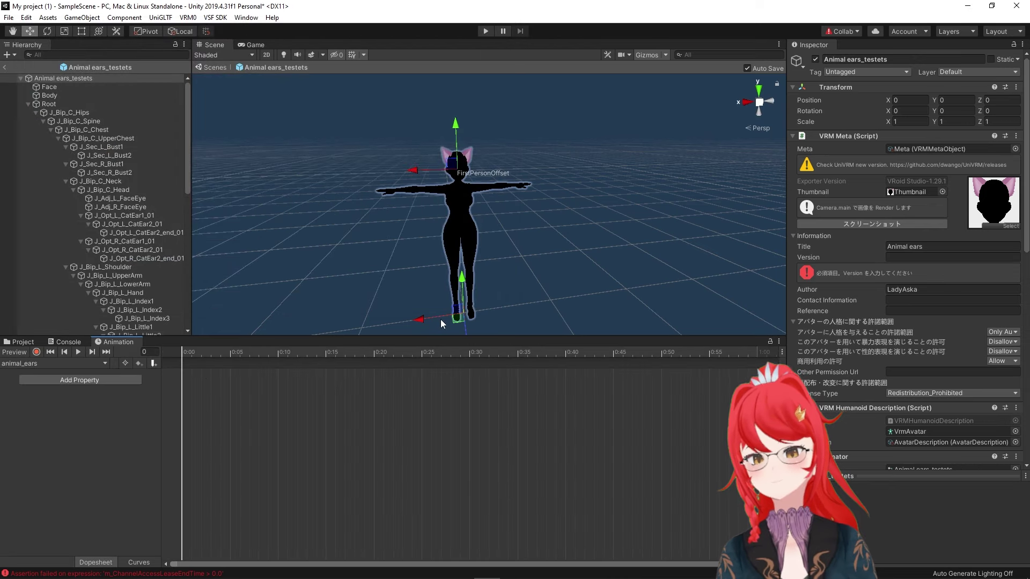
left_click(36, 352)
middle_click_drag(475, 275, 471, 208)
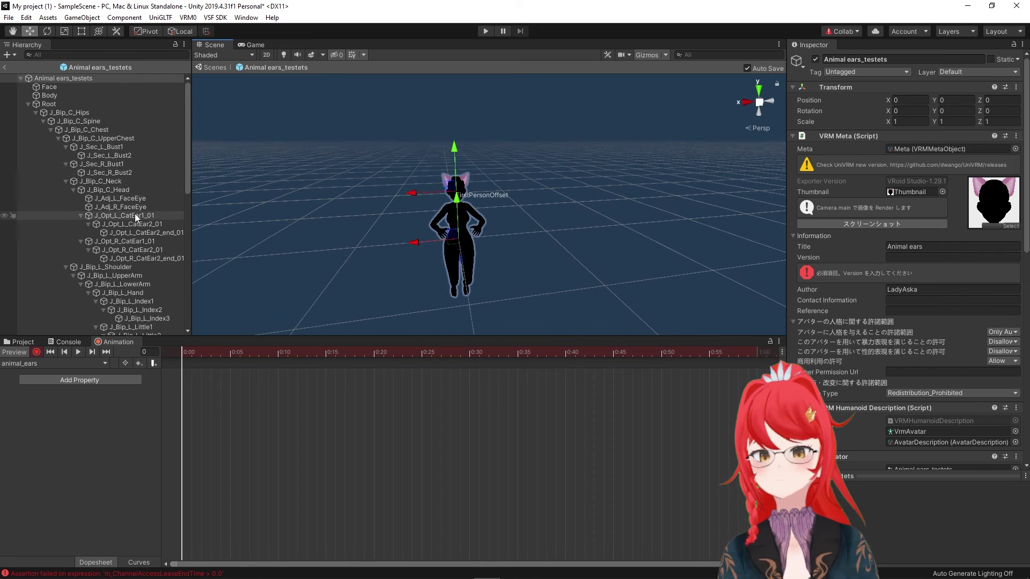
left_click(113, 216)
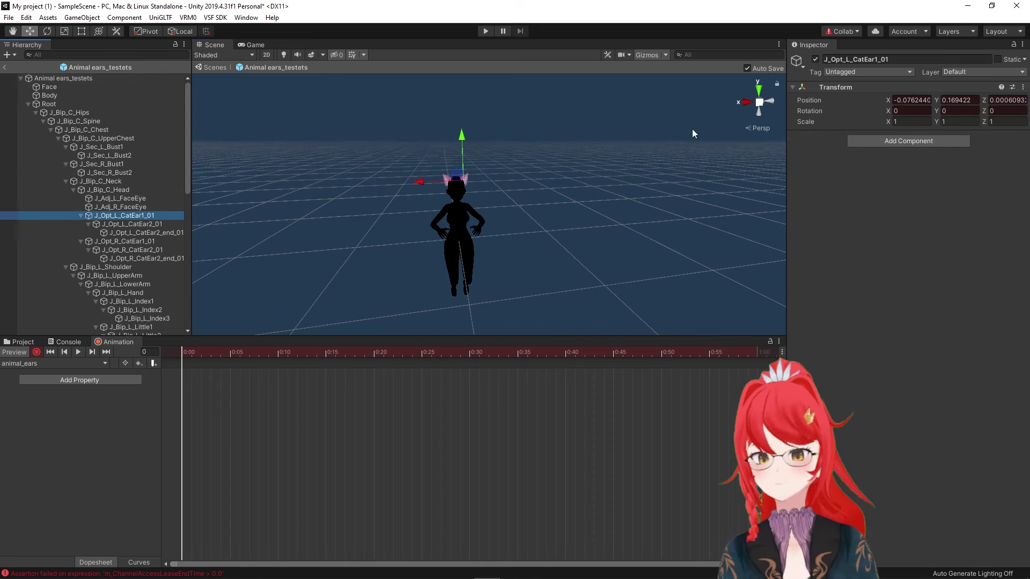
- Key the left cat-ear bone's rotation at frame 0 with Z rotation set to 0
left_click(46, 32)
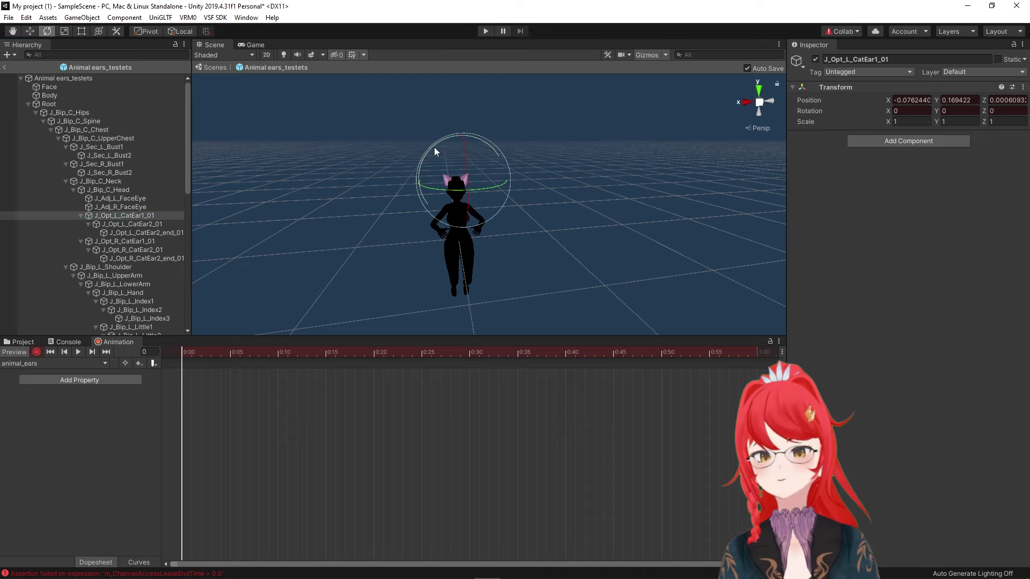
left_click_drag(433, 147, 400, 159)
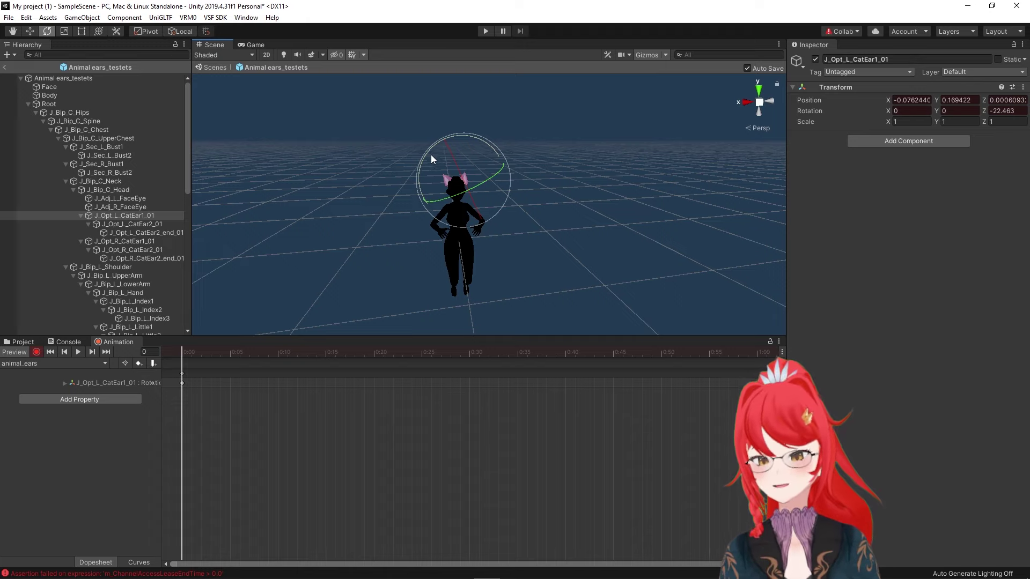
left_click(65, 384)
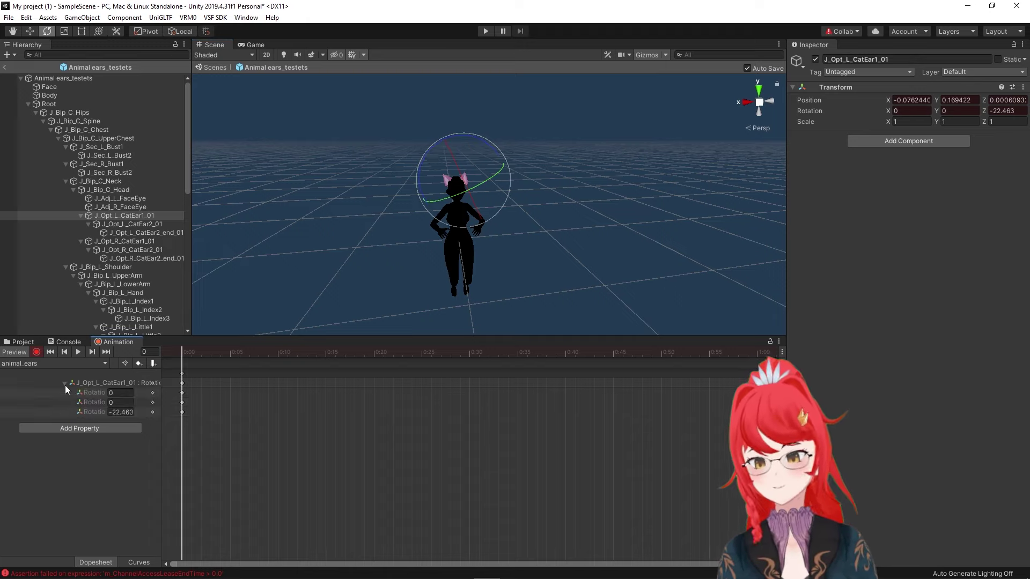
left_click(123, 412)
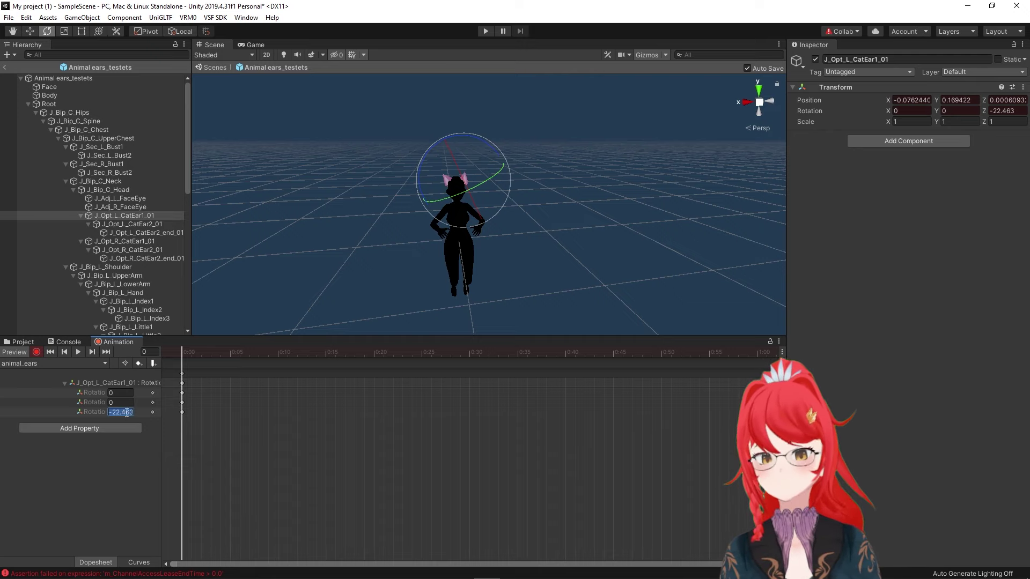
type("0")
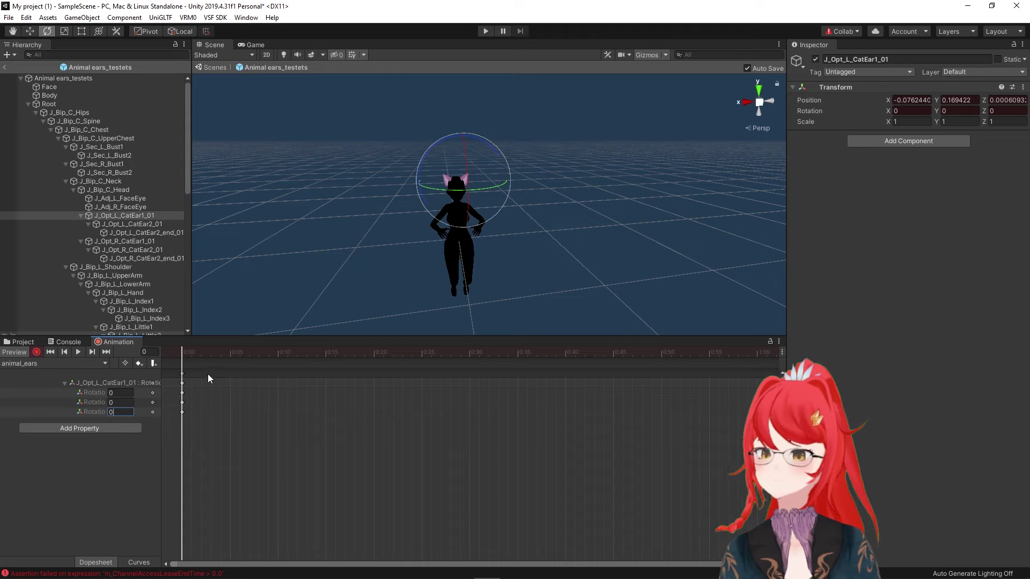
- Key the right cat-ear bone J_Opt_R_CatEar1_01's rotation at frame 0 with Z rotation 0
left_click(128, 241)
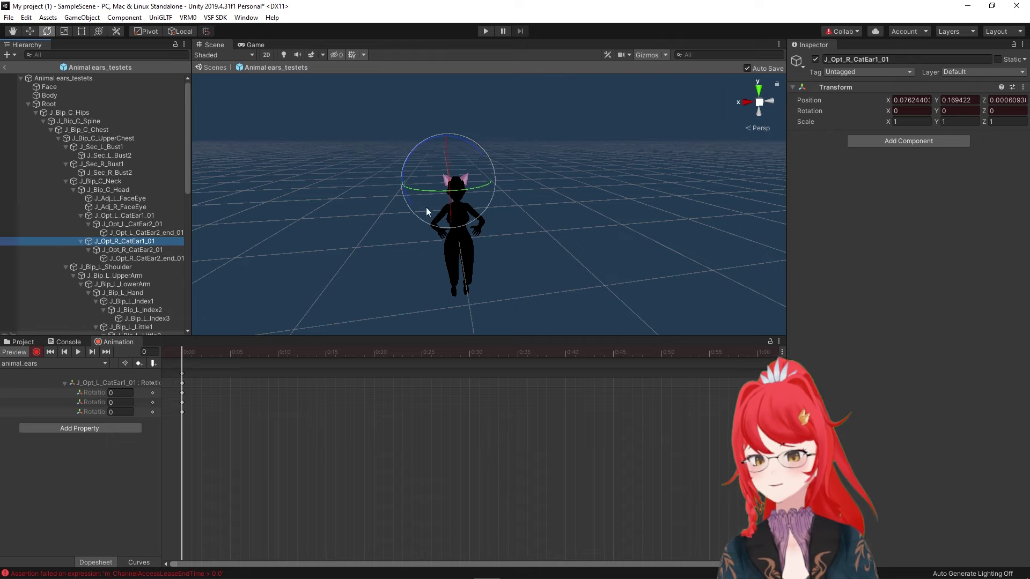
left_click_drag(469, 144, 426, 150)
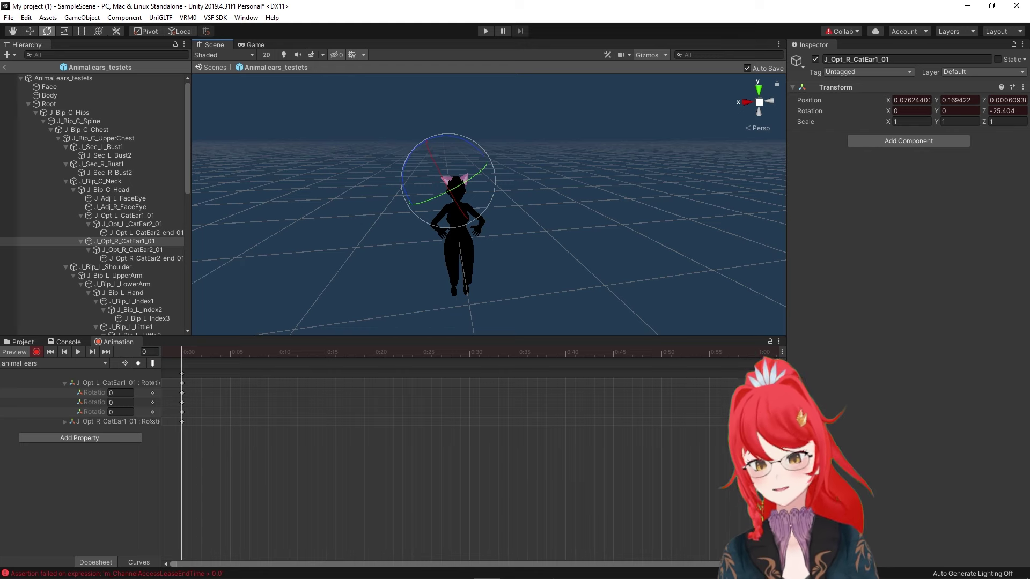
left_click(63, 423)
left_click(121, 451)
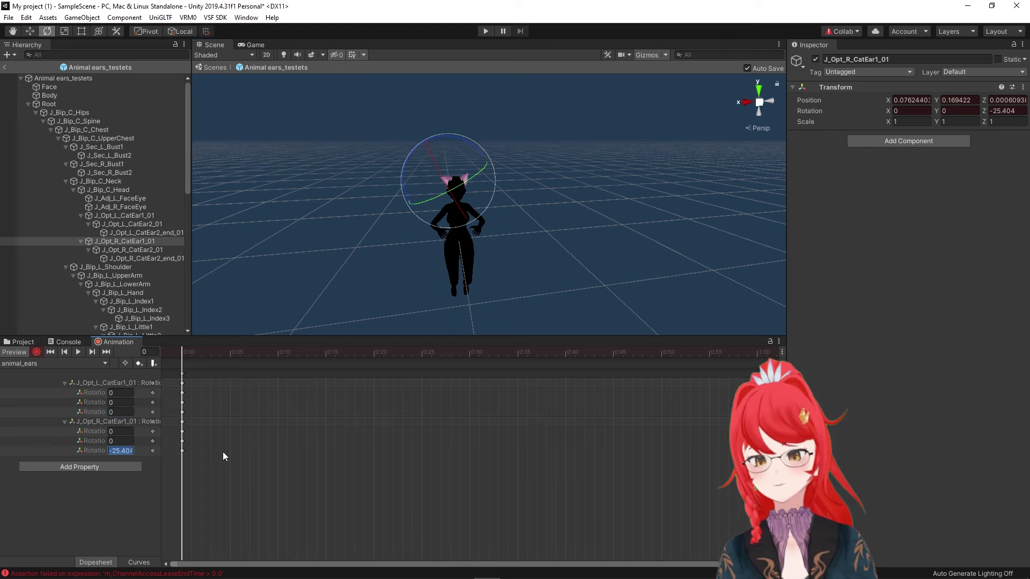
type("0")
key("Return")
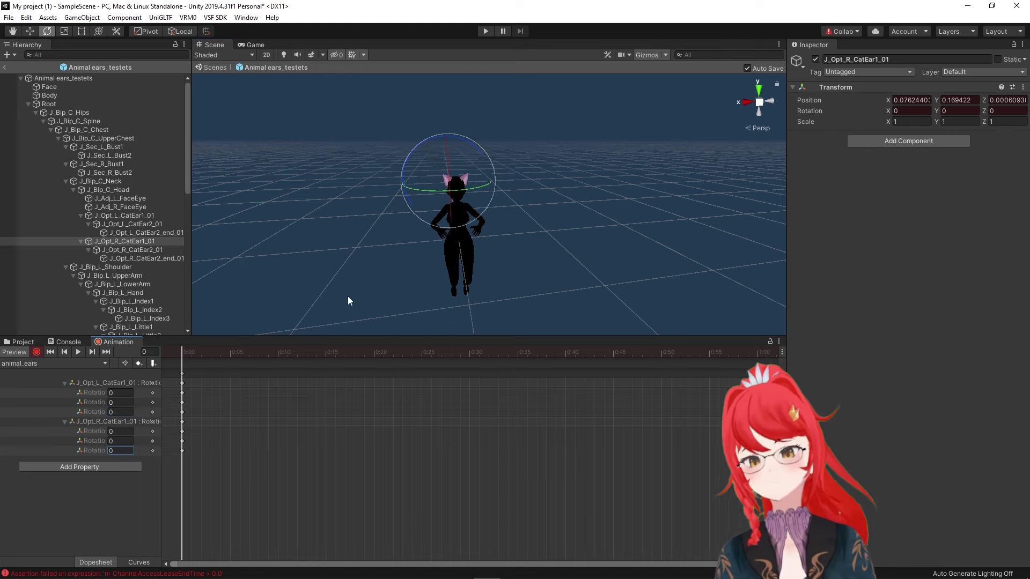
- At frame 60, rotate the left ear to key a Z rotation of 32.273
left_click_drag(182, 352, 757, 349)
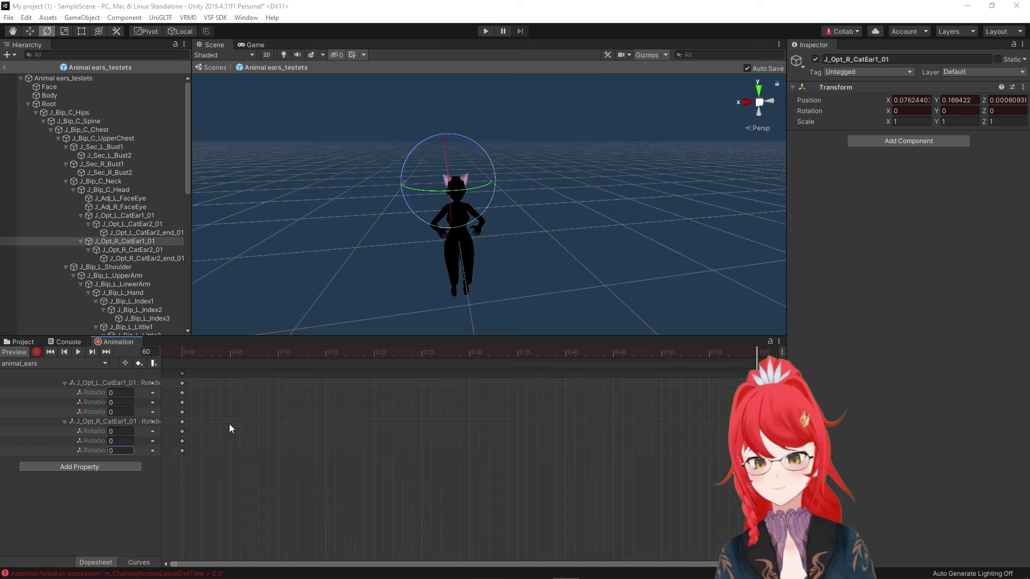
left_click(107, 381)
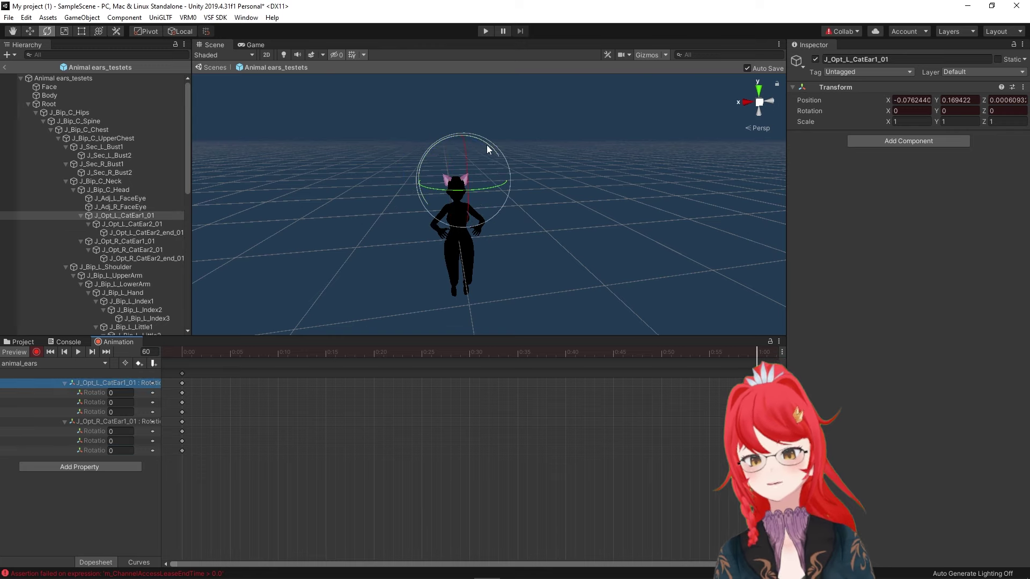
left_click_drag(486, 145, 514, 175)
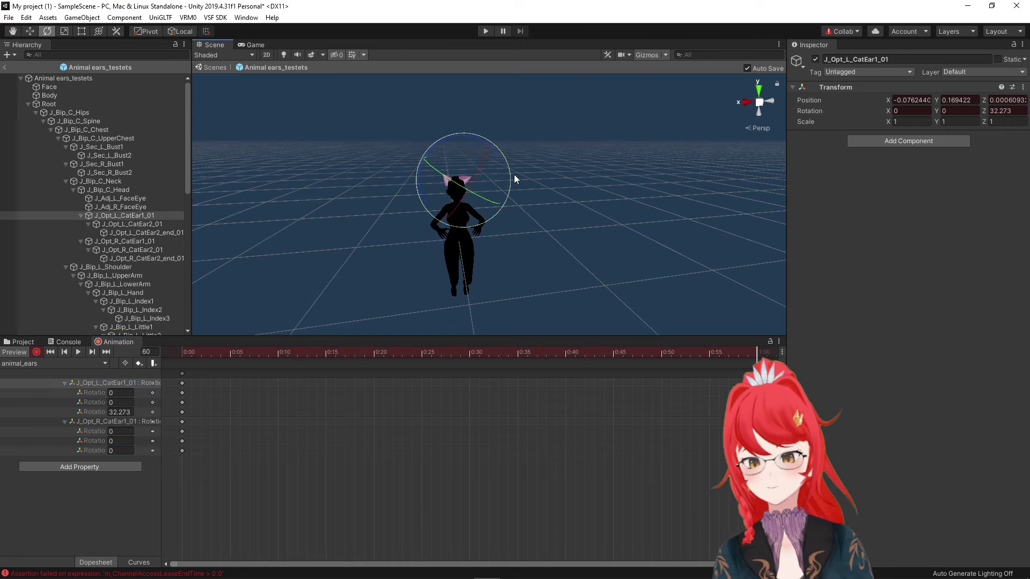
left_click(131, 412)
key("ctrl+c")
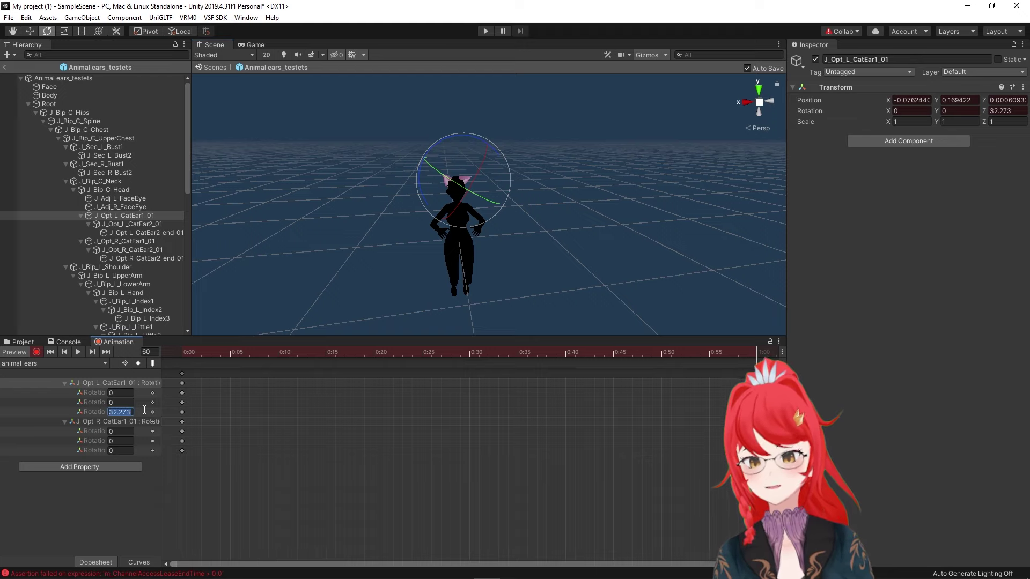
- Paste the value into the right ear's Z rotation as -32.273
left_click(123, 451)
key("ctrl+v")
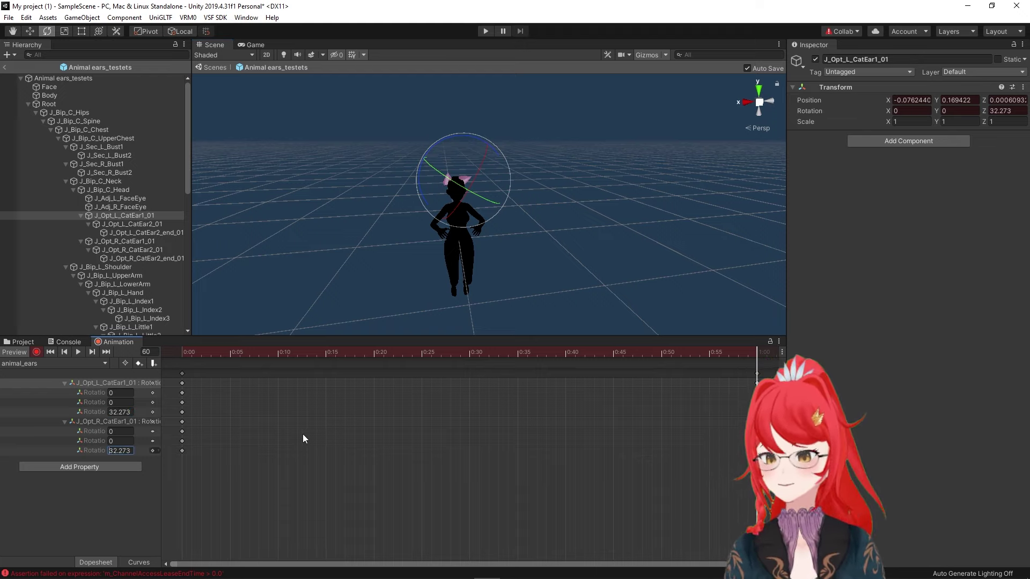
type("-")
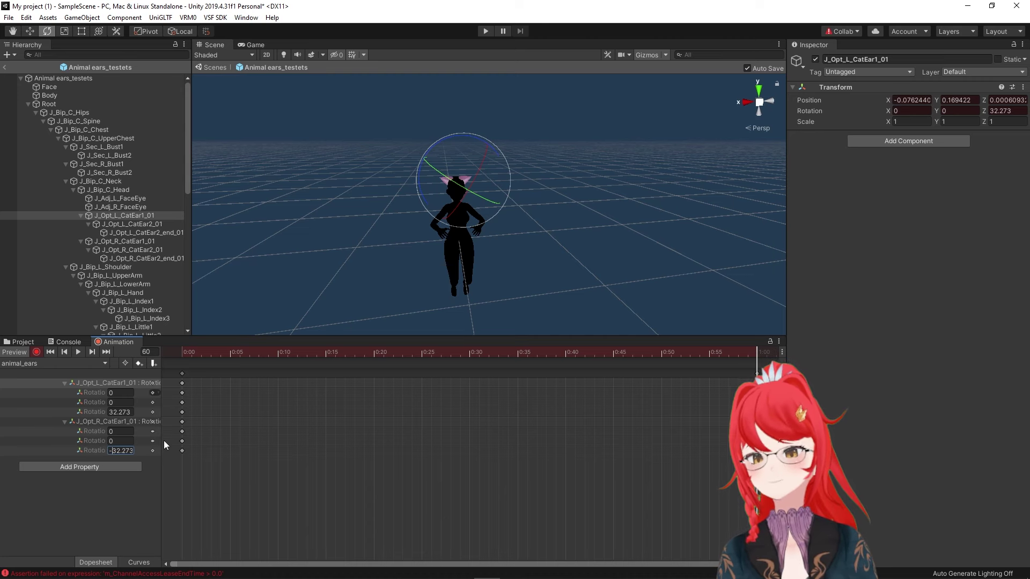
left_click(151, 486)
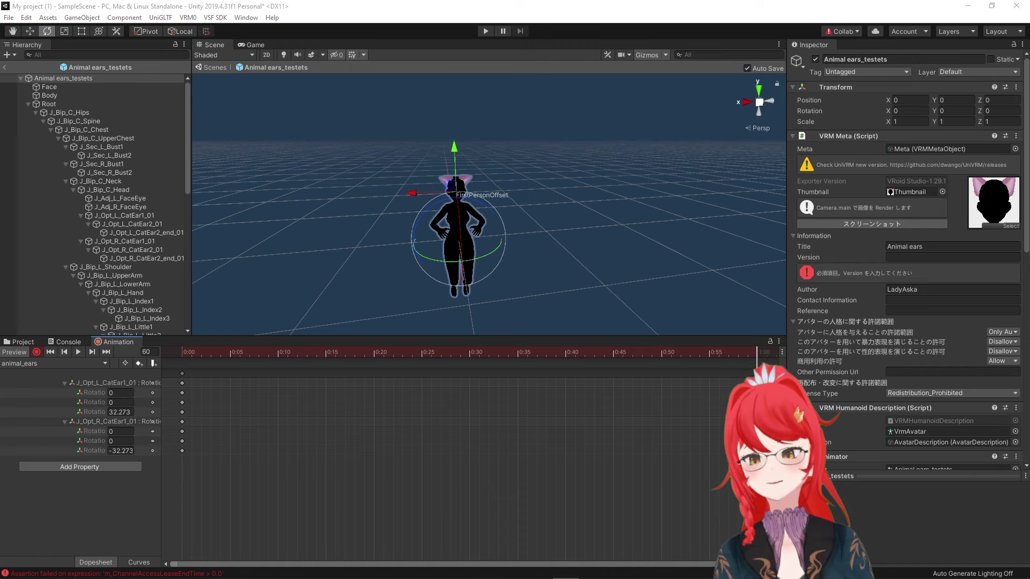
- Stop the ear-animation recording and enable Loop Time on the animal_ears clip
left_click(37, 352)
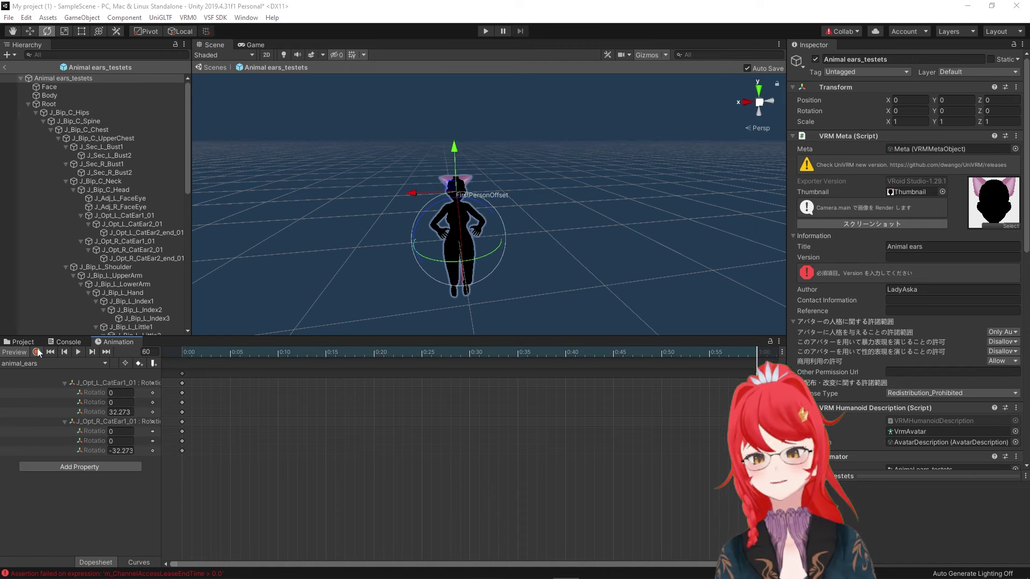
left_click(22, 342)
left_click(570, 397)
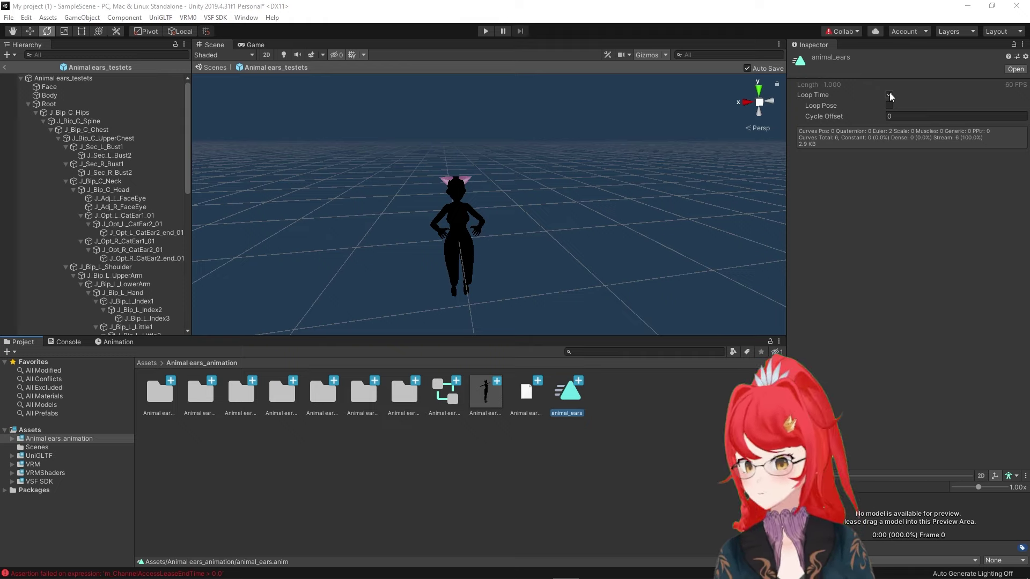
left_click(889, 93)
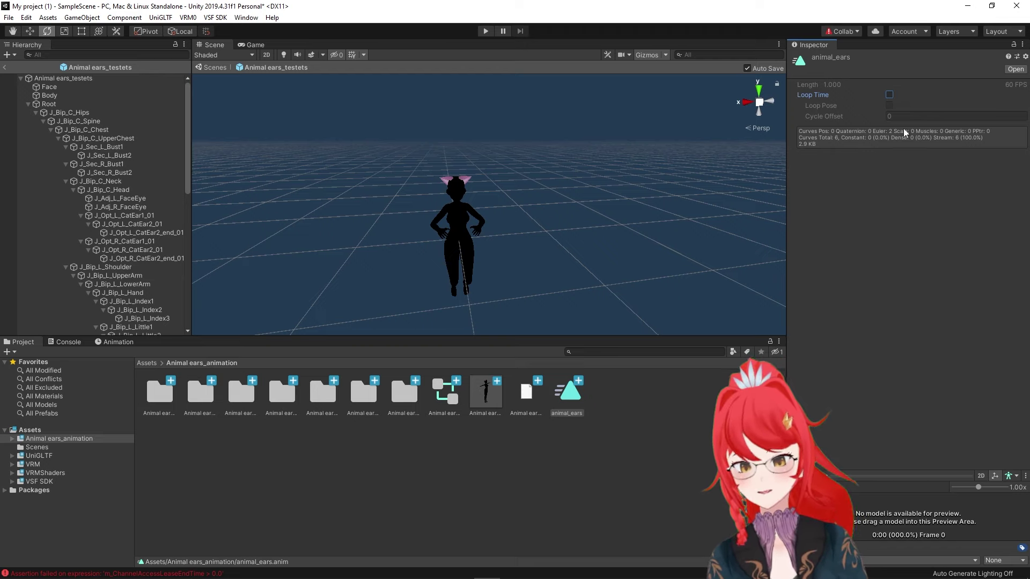
left_click(889, 94)
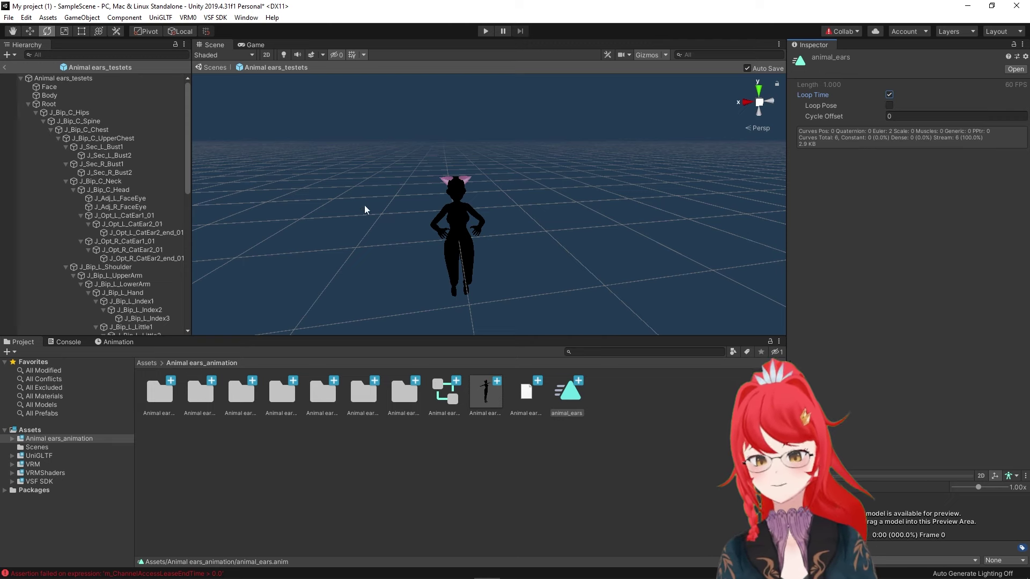
- Add a VSF_Animations component to the avatar root object
left_click(182, 81)
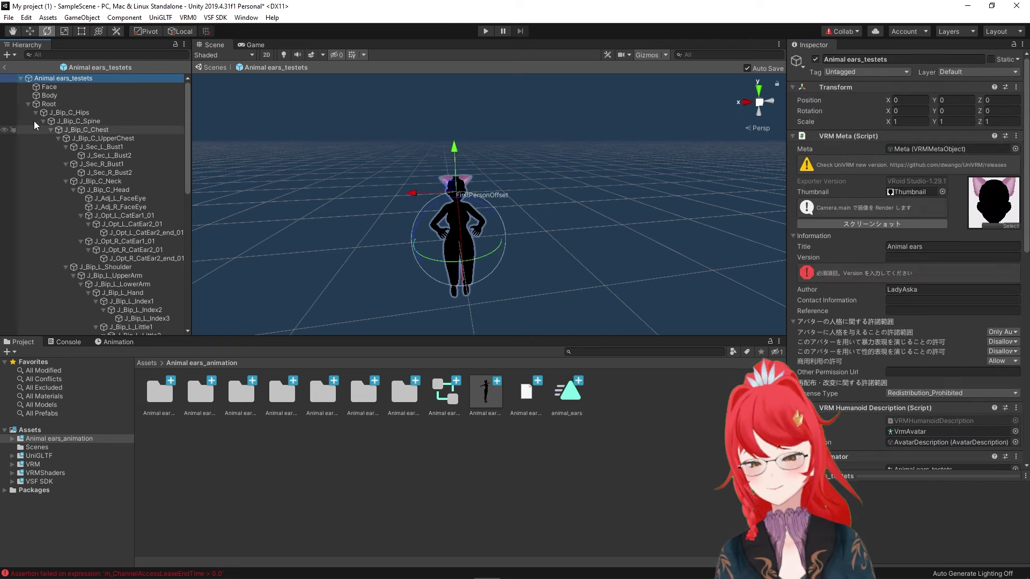
scroll(943, 368, "down", 10)
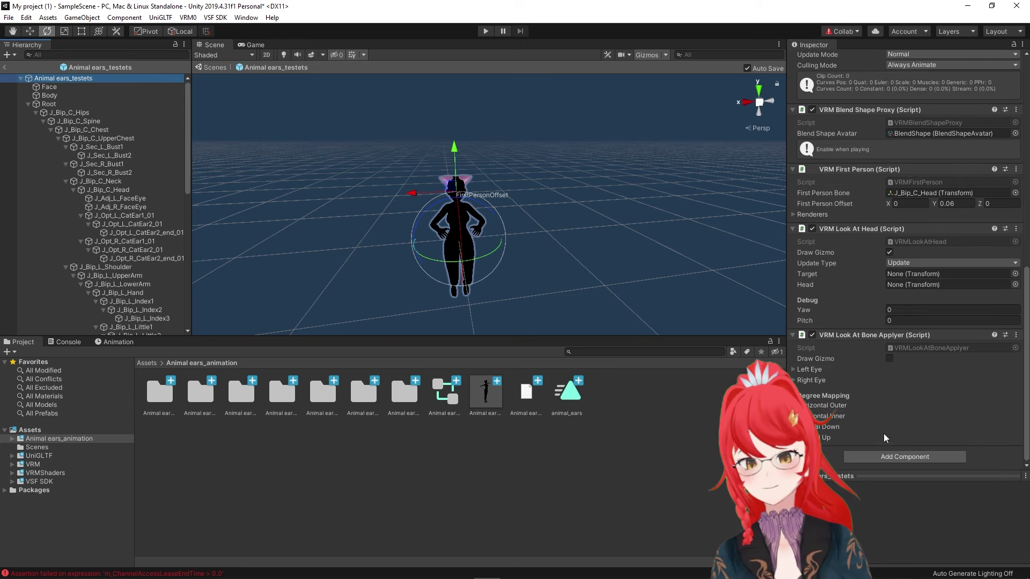
left_click(891, 456)
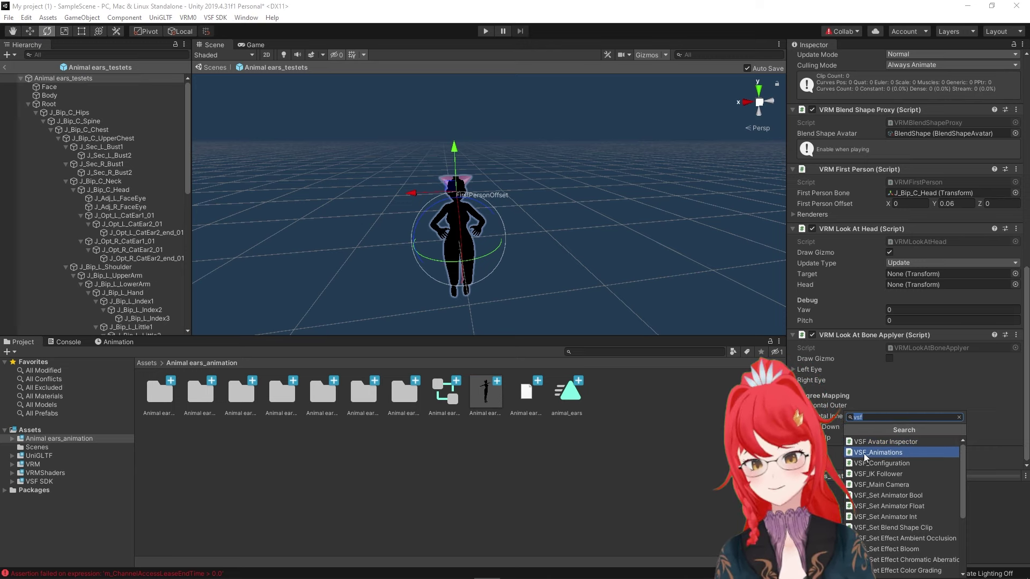
left_click(889, 455)
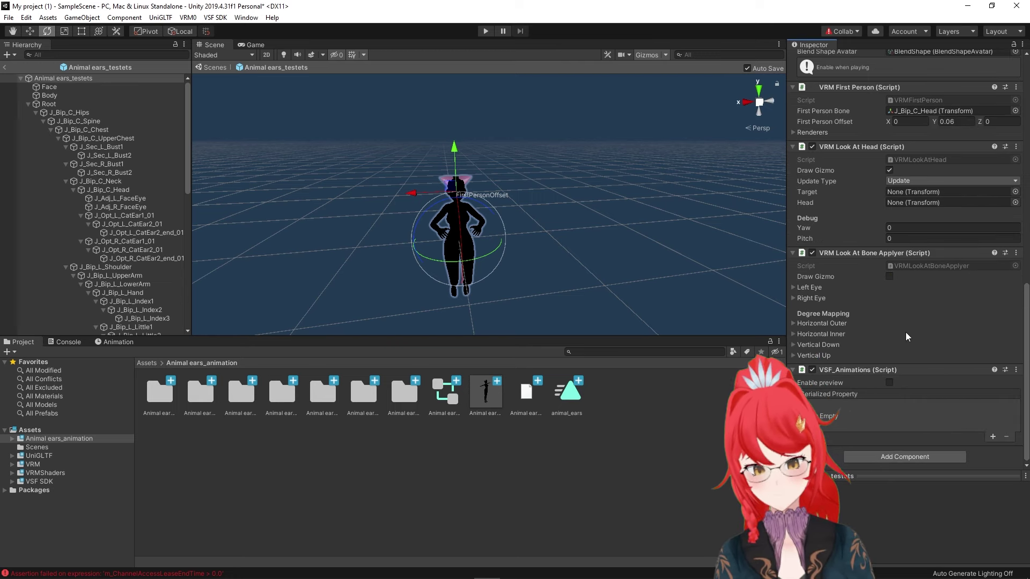
- Add a VSF_Animations entry whose Animation is the animal_ears clip
left_click(993, 437)
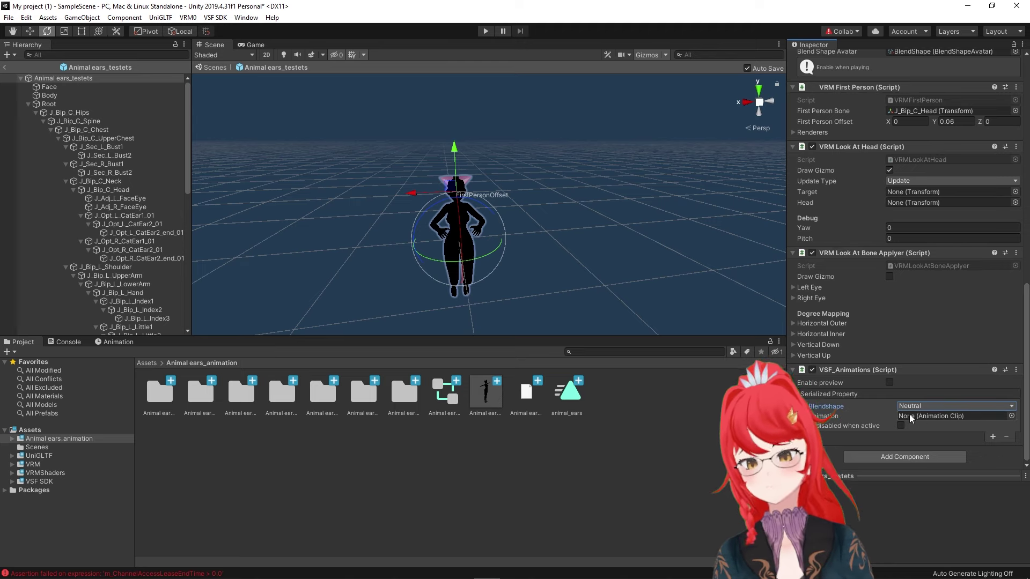
left_click(1011, 416)
left_click_drag(242, 104, 796, 131)
left_click(808, 202)
- Create a new BlendShape clip named animal_ears in the avatar's BlendShape asset
left_click(862, 131)
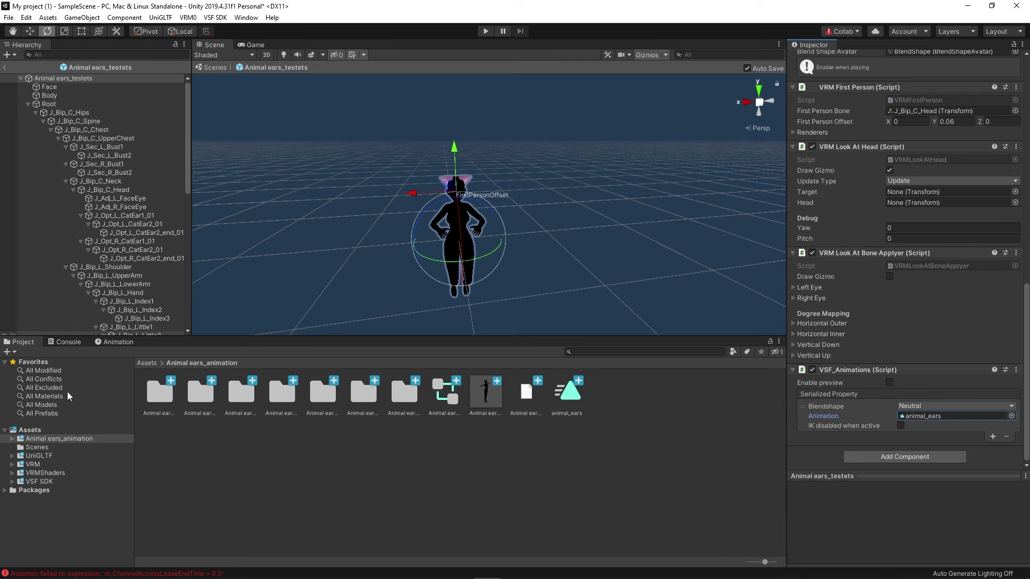
left_click(13, 439)
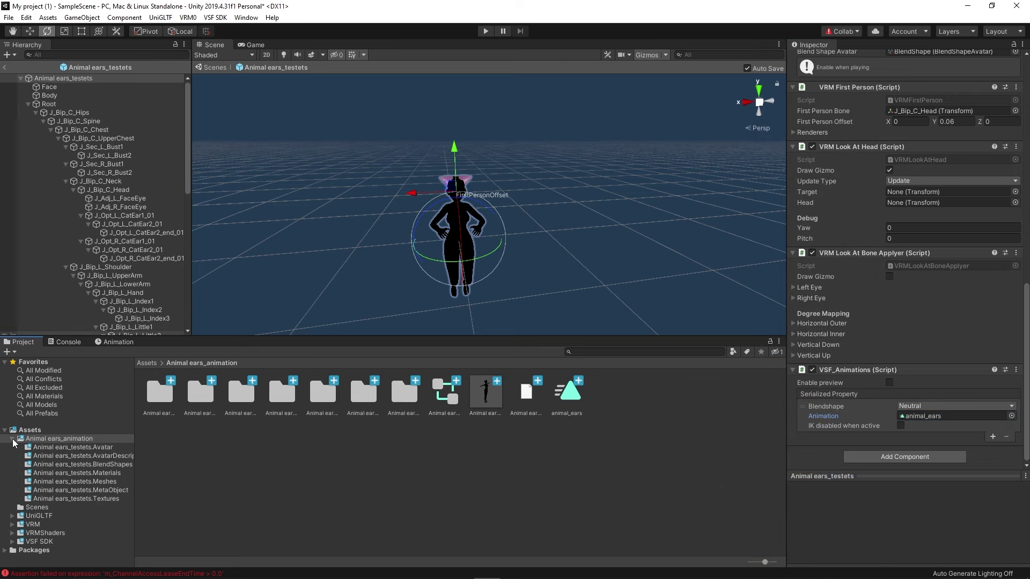
left_click_drag(134, 473, 174, 466)
left_click(130, 465)
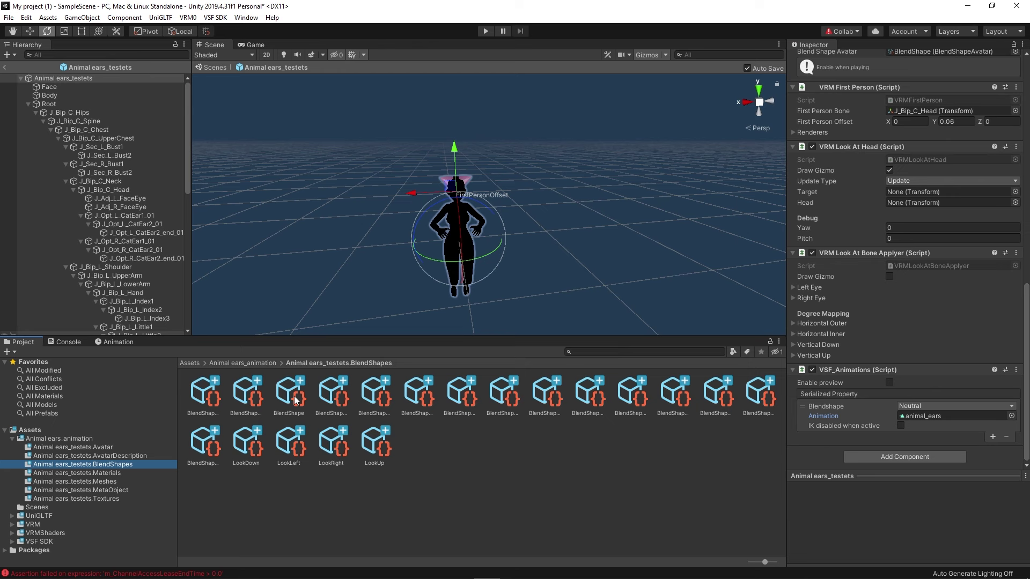
left_click(290, 394)
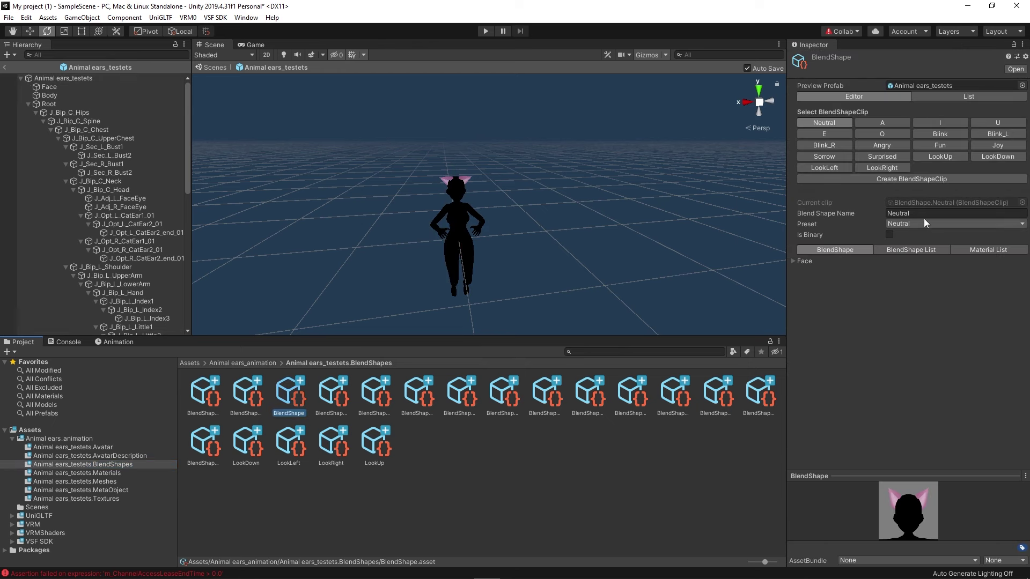
left_click(940, 179)
type("a")
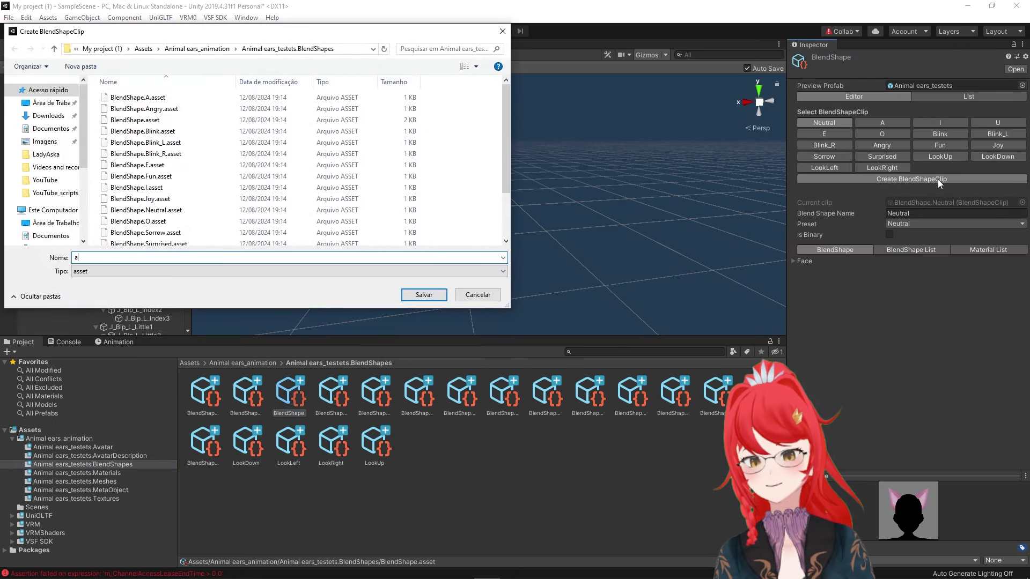
type("nimal_ear")
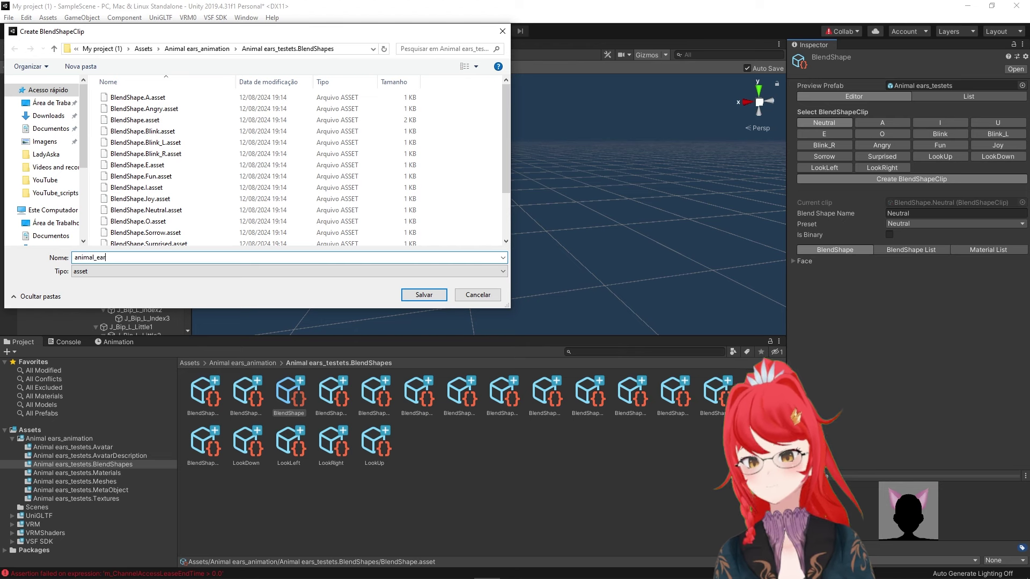
type("s")
key("Return")
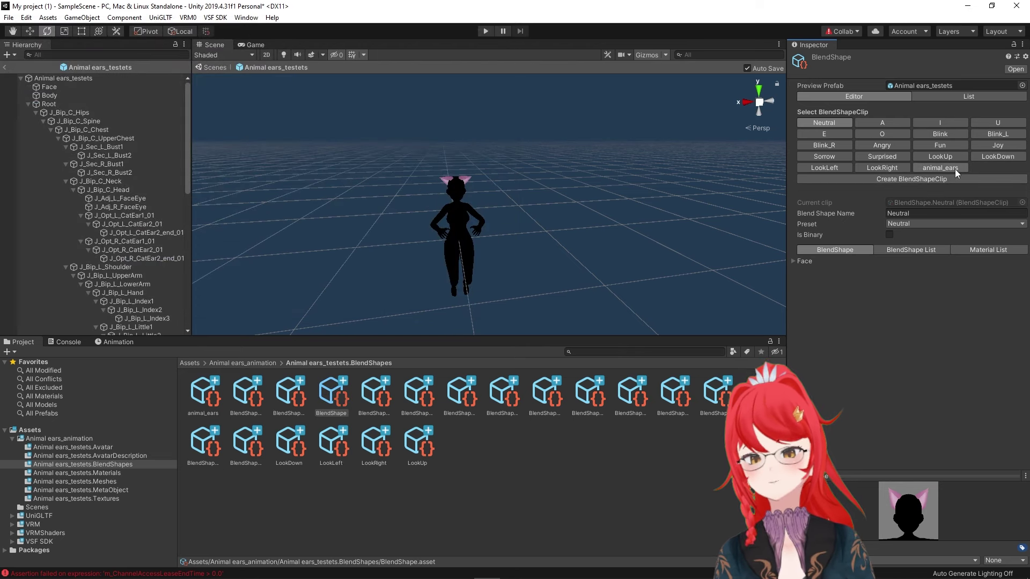
- Set the VSF_Animations entry's Blendshape to animal_ears on the avatar root
left_click(79, 77)
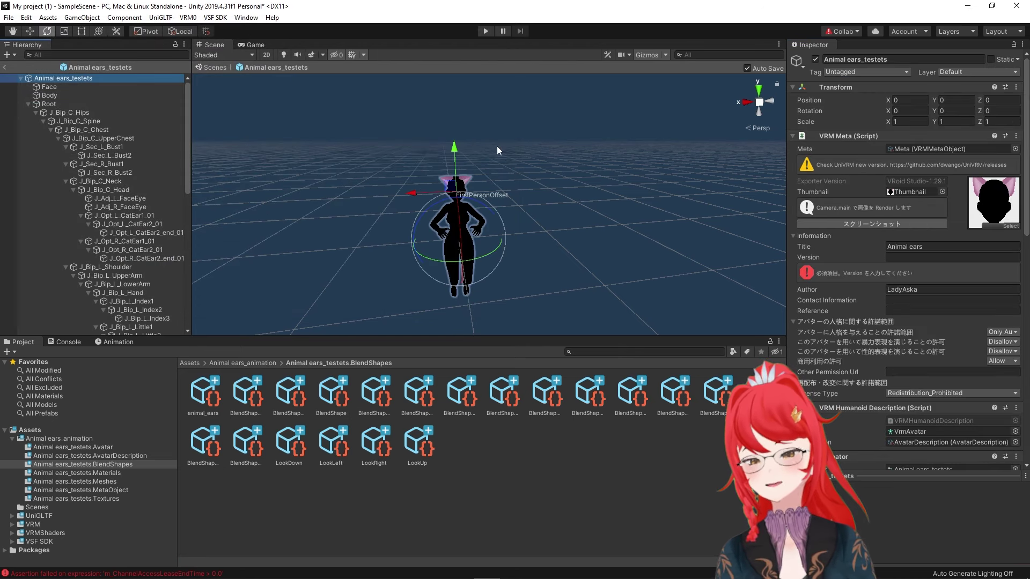
scroll(865, 263, "down", 10)
left_click(913, 403)
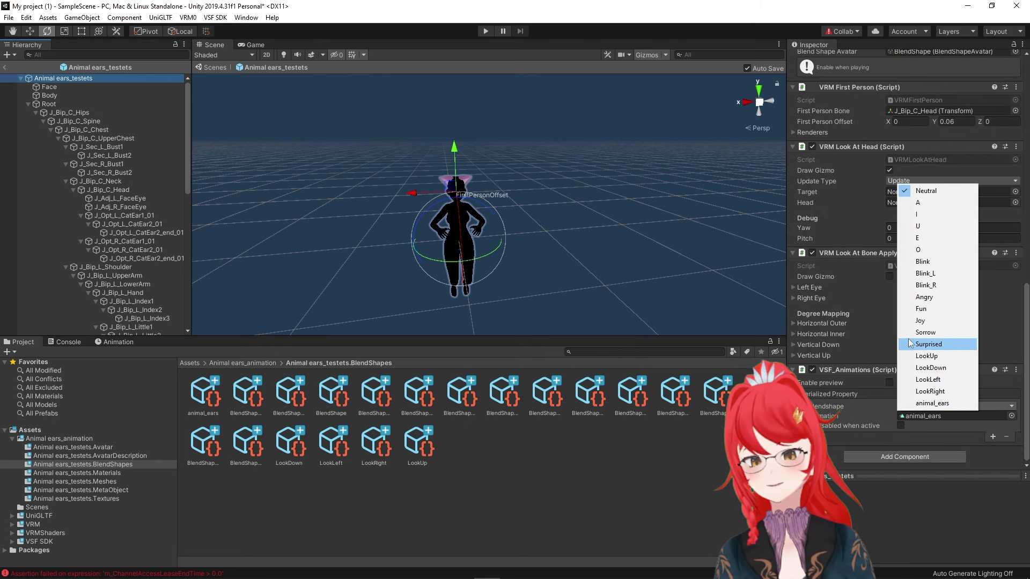
left_click(928, 403)
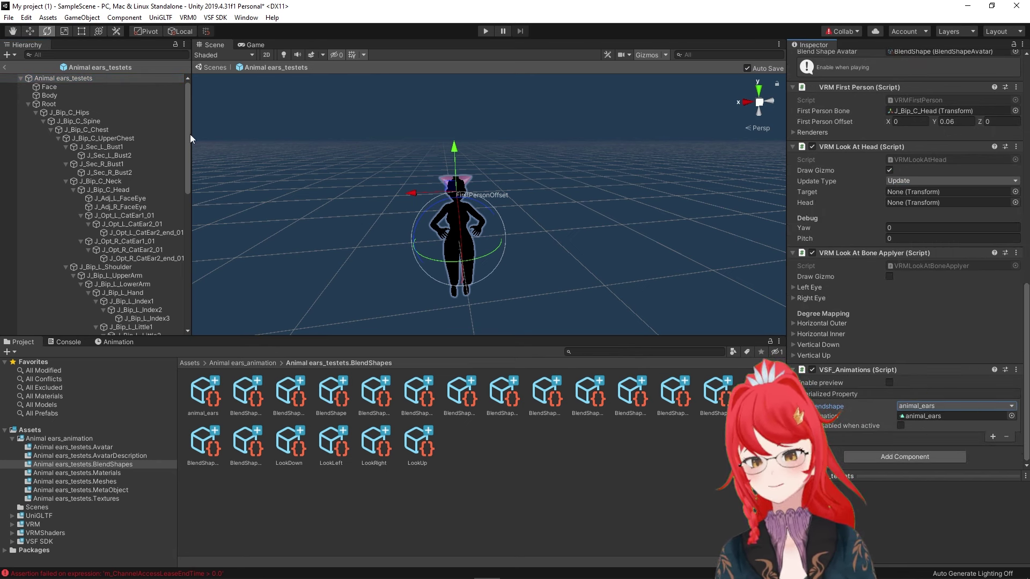
left_click(60, 79)
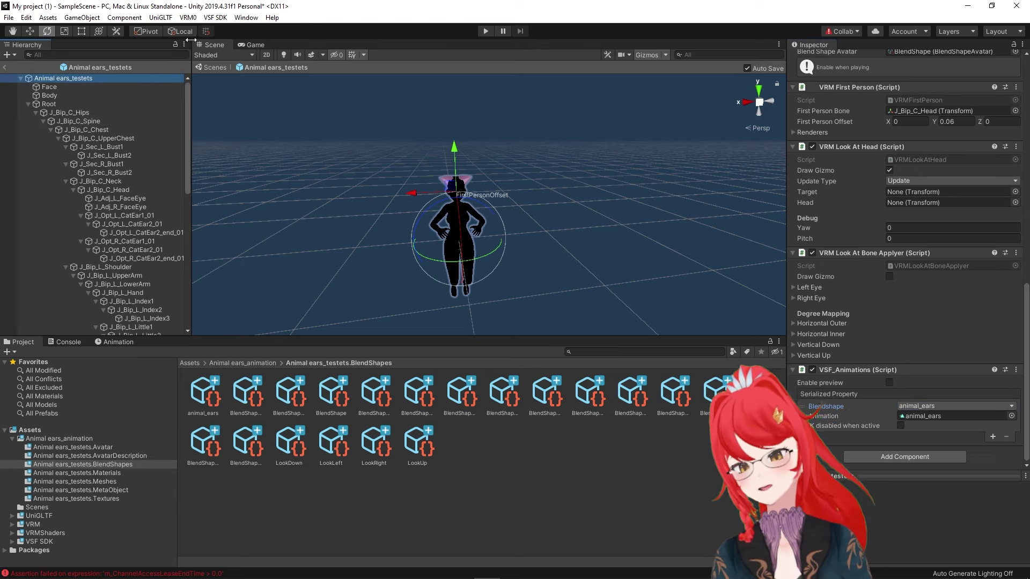
left_click(215, 18)
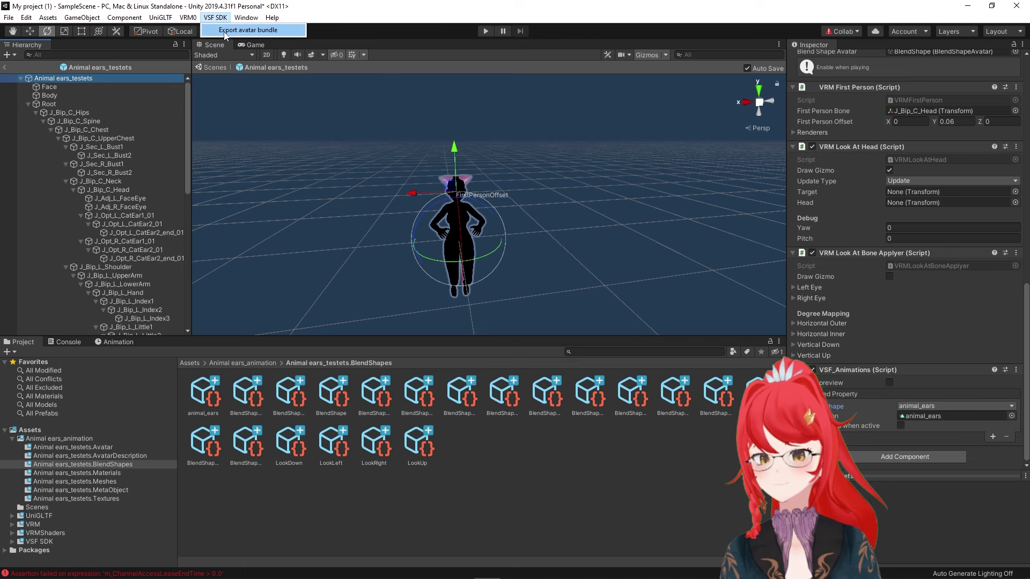
- Export the avatar bundle as 'Animal ears_testets3' into the Downloads folder
left_click(224, 32)
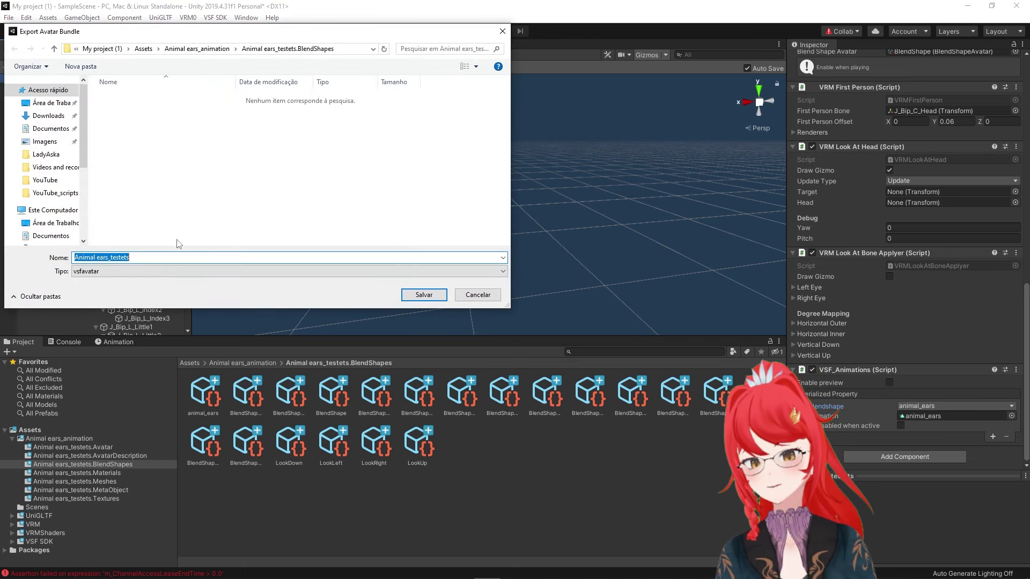
left_click(146, 257)
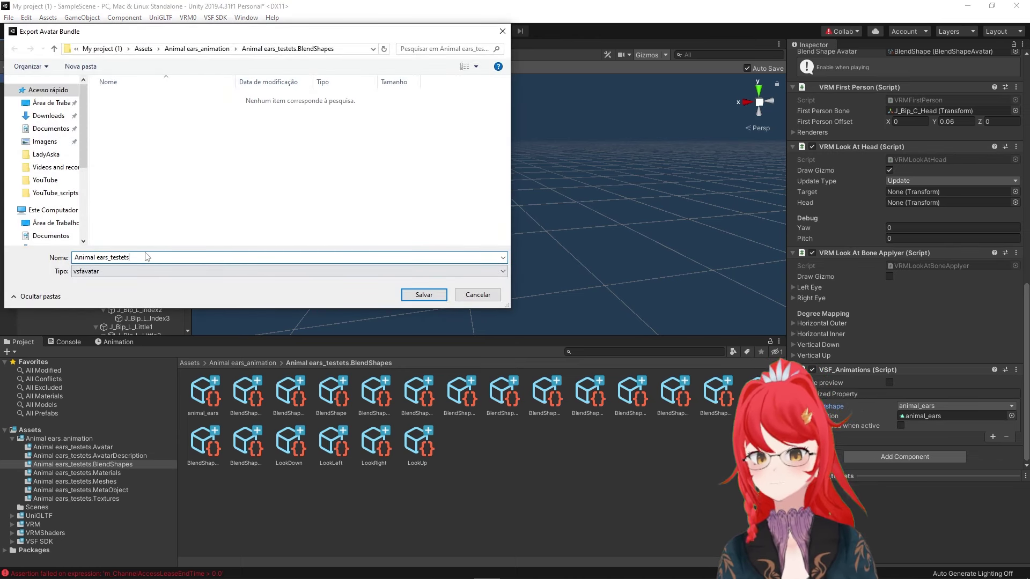
left_click(48, 116)
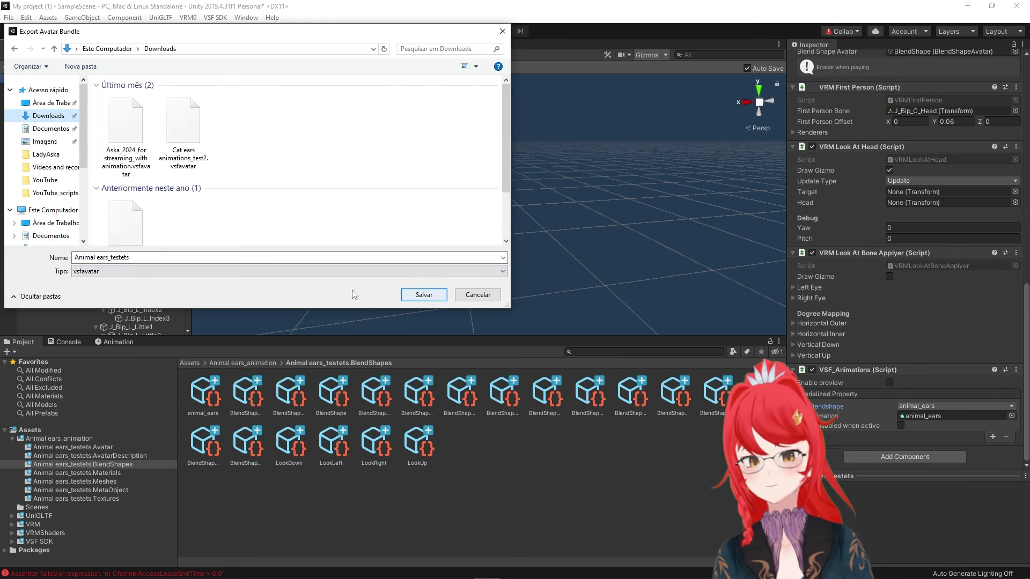
left_click_drag(75, 257, 141, 256)
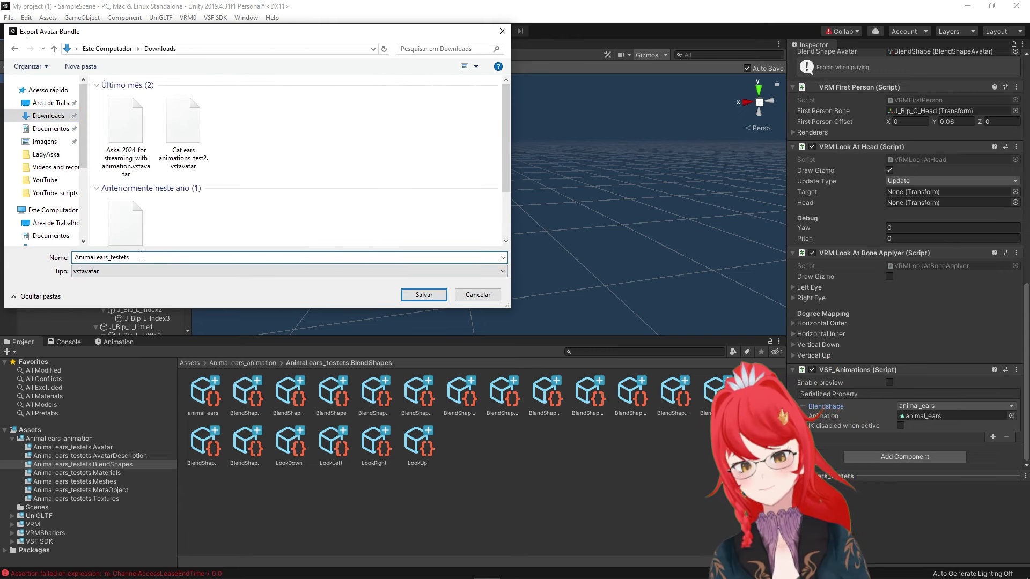
left_click(410, 300)
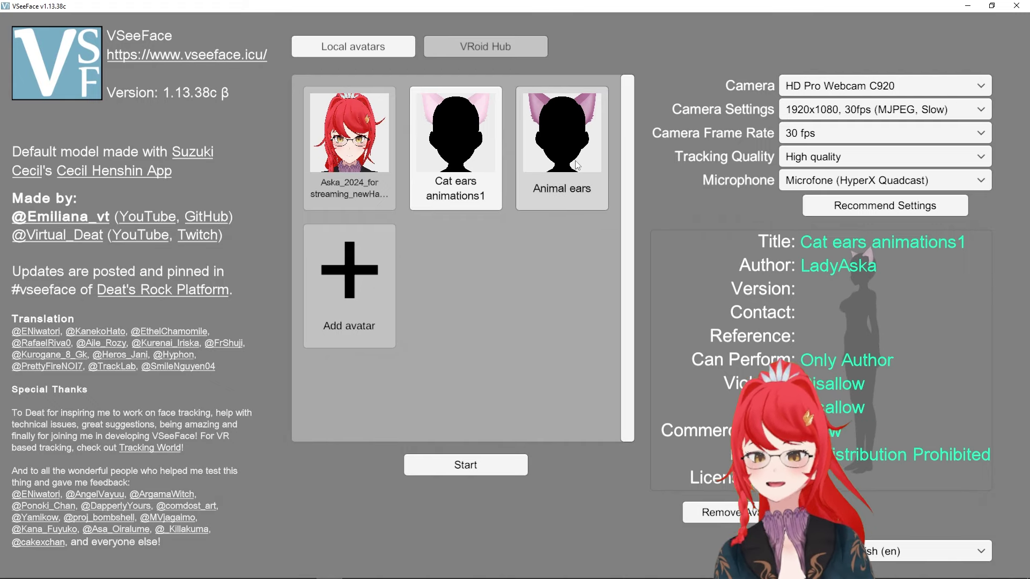
- Select the Animal ears avatar in VSeeFace and start tracking with it
left_click(562, 140)
left_click(489, 467)
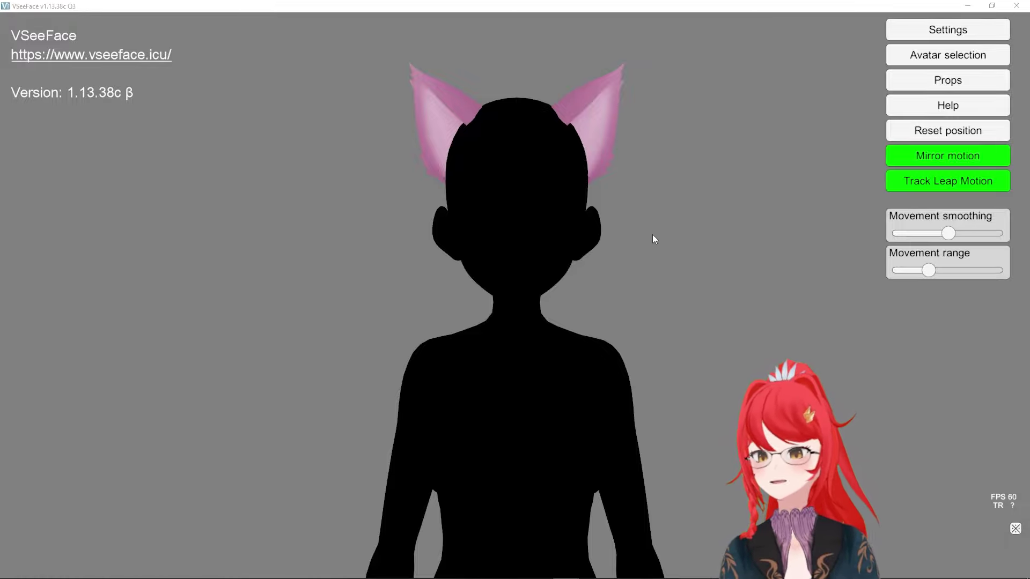
- Assign hotkey 1 to the Animal Ears expression in VSeeFace's Expression settings
left_click(916, 33)
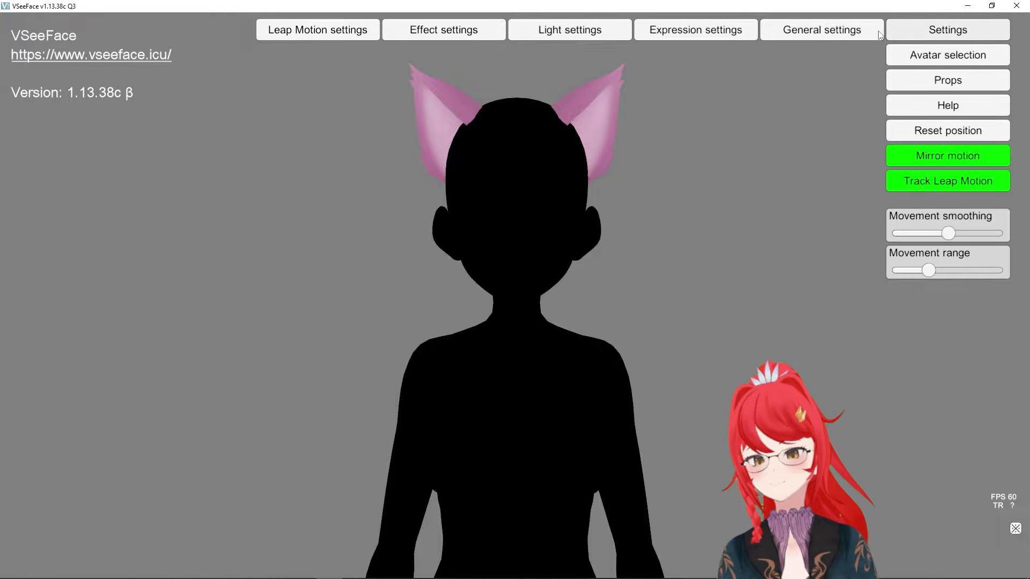
left_click(676, 32)
scroll(115, 215, "down", 15)
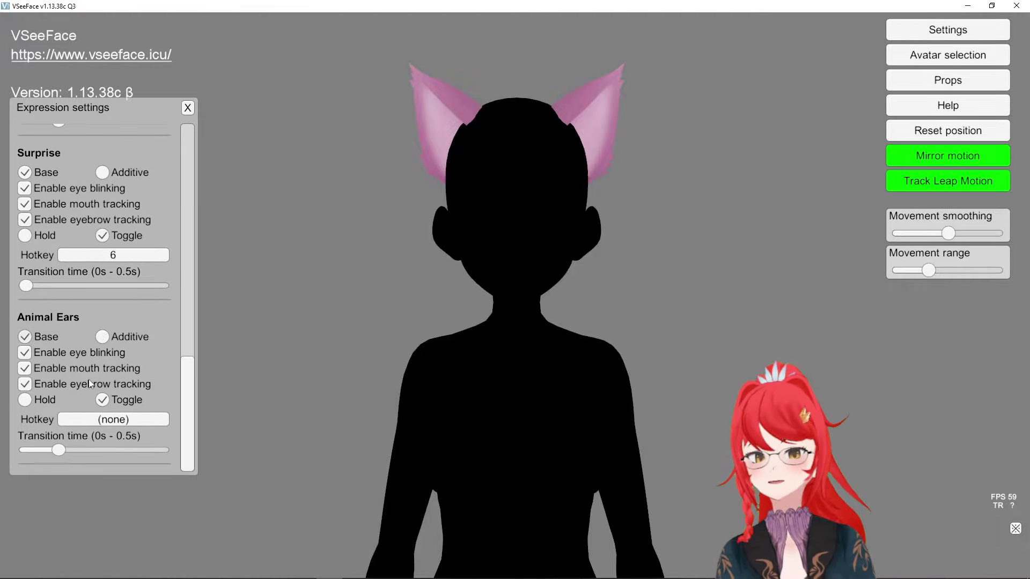
left_click(122, 423)
key("1")
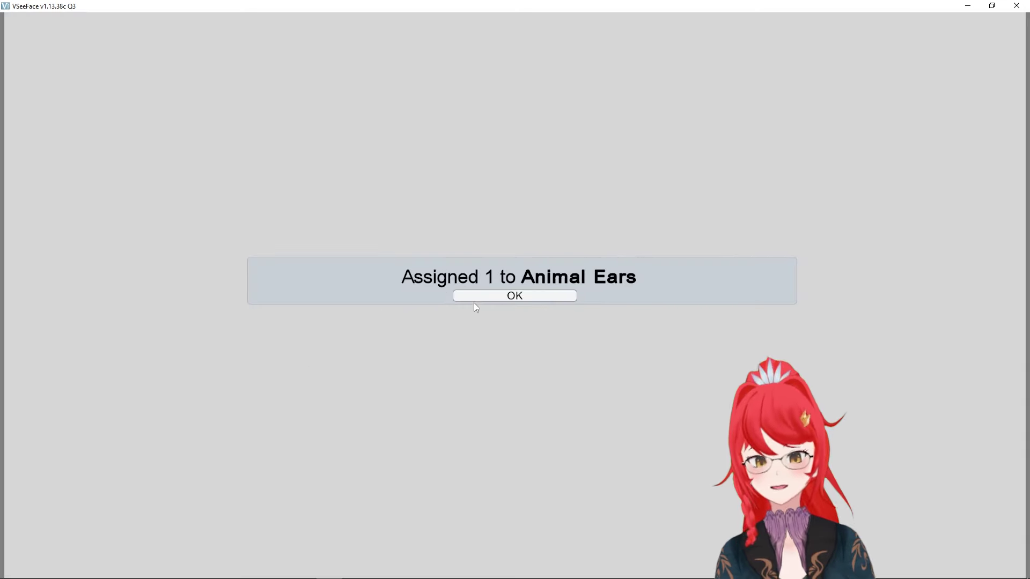
left_click(480, 300)
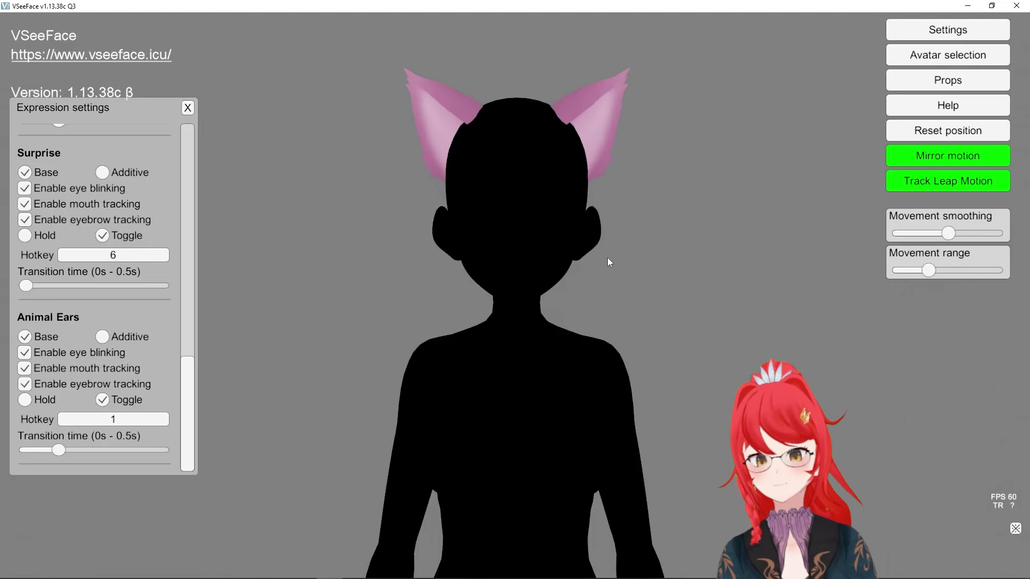